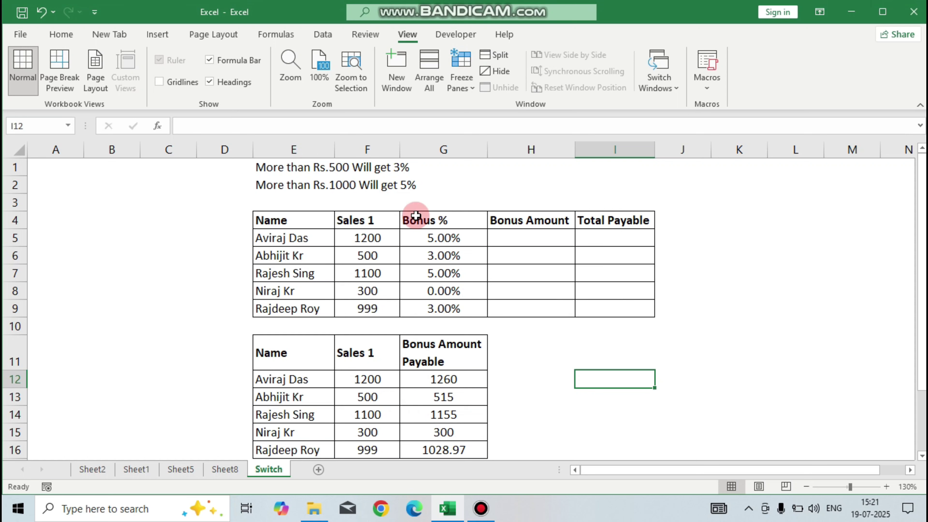
Step: Examine the bonus rules in E1:E2 against the names and Sales 1 figures in the upper table
click(320, 168)
click(297, 227)
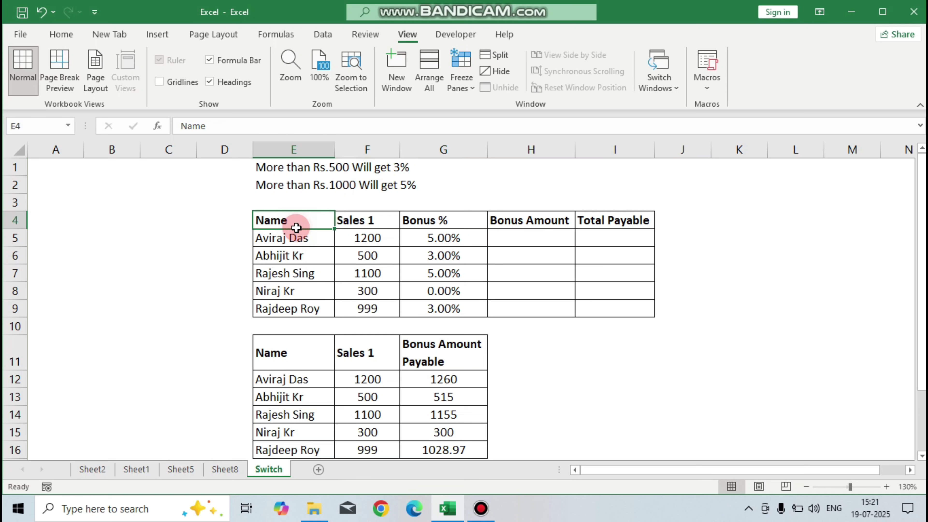
drag(296, 231, 291, 291)
drag(361, 221, 363, 295)
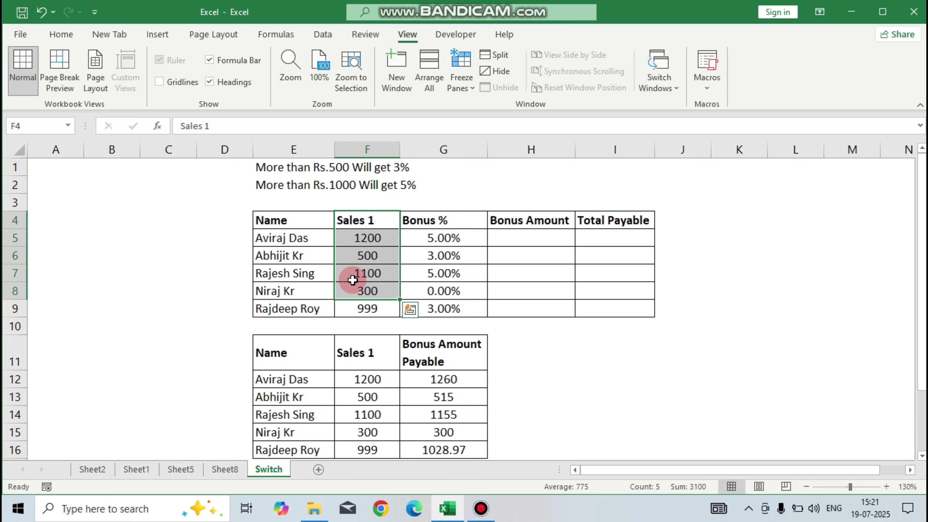
click(289, 186)
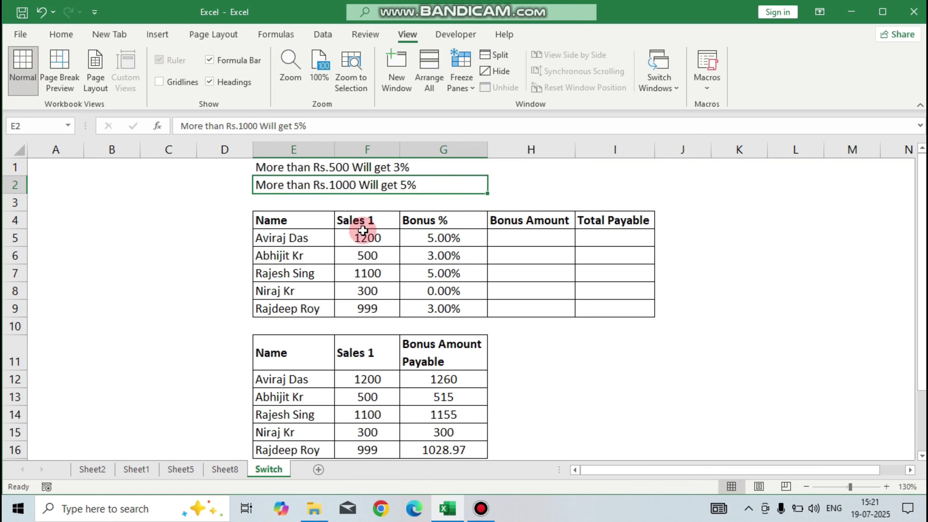
drag(367, 239, 363, 308)
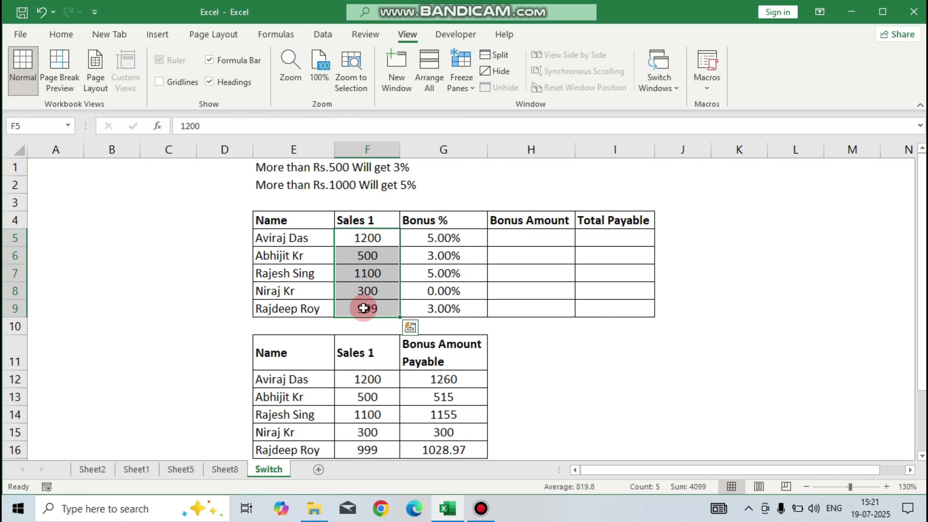
click(401, 188)
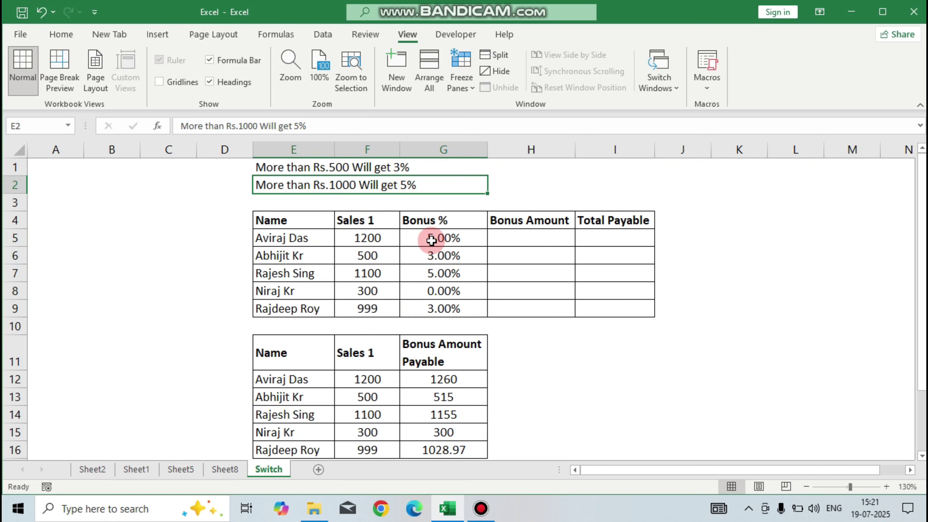
Step: Clear the Bonus % values in G5:G9 and begin the G5 formula with =IF(F5>1000,5%, as the first condition
drag(431, 240, 427, 306)
key(Delete)
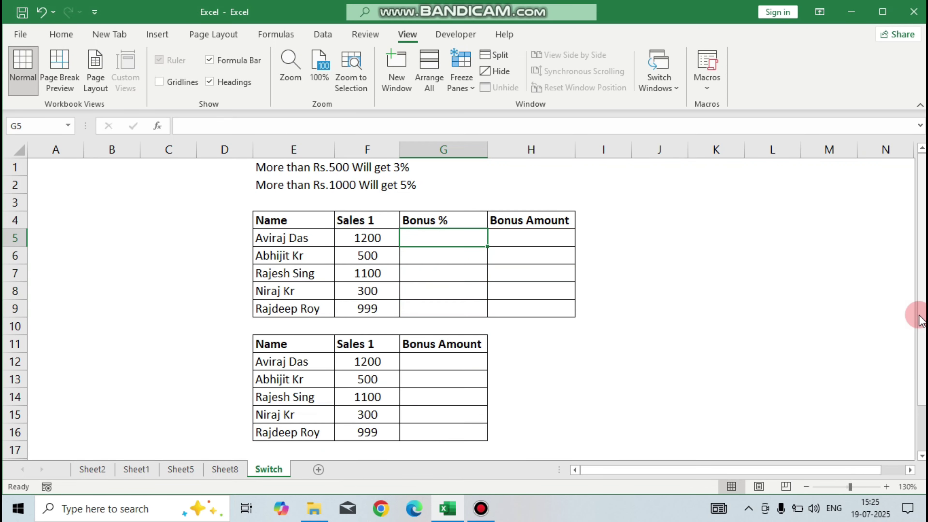
text(=IF()
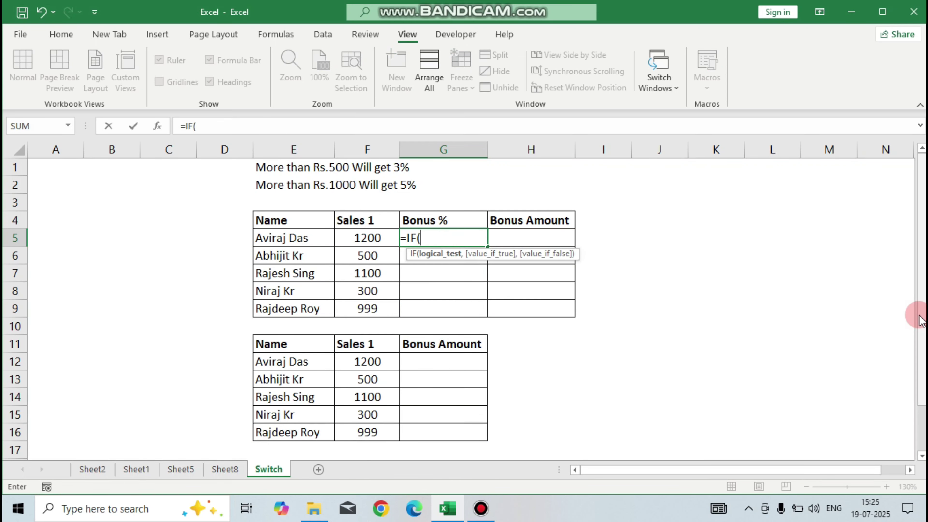
key(Left)
text(>)
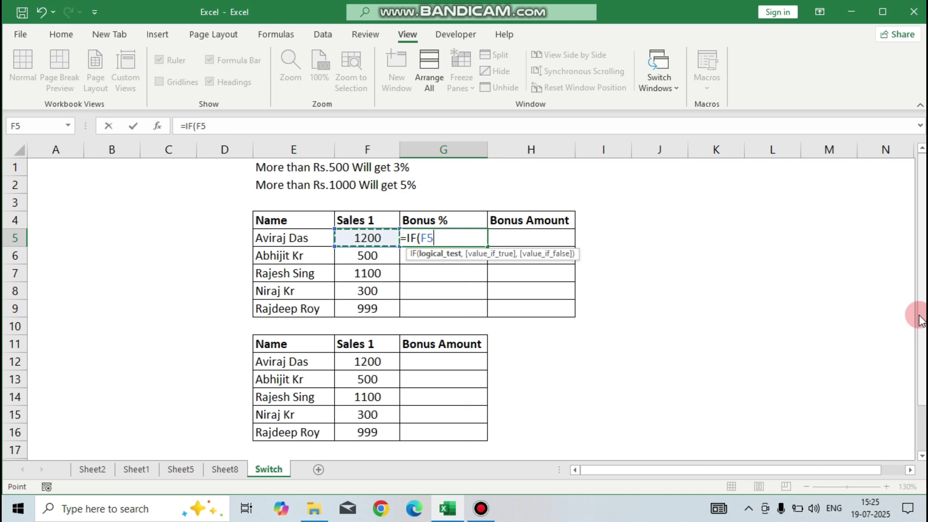
text(1)
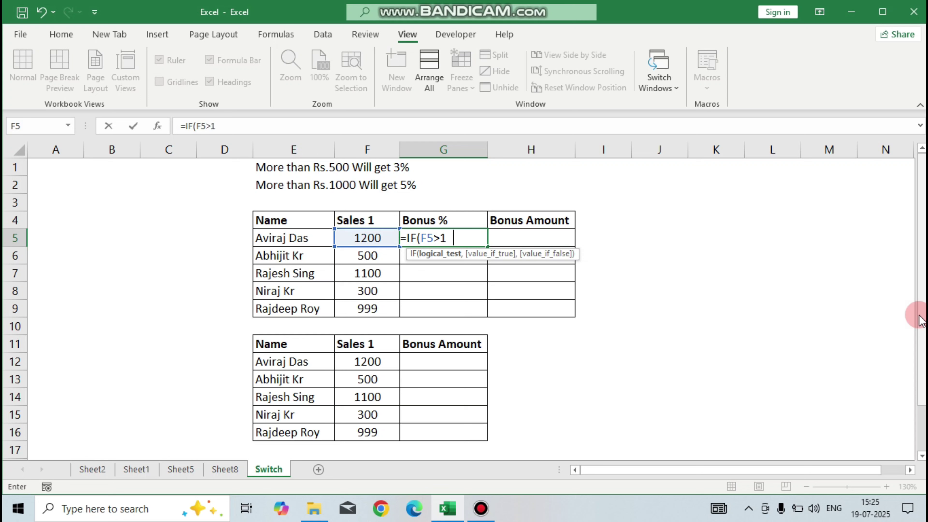
text(000,)
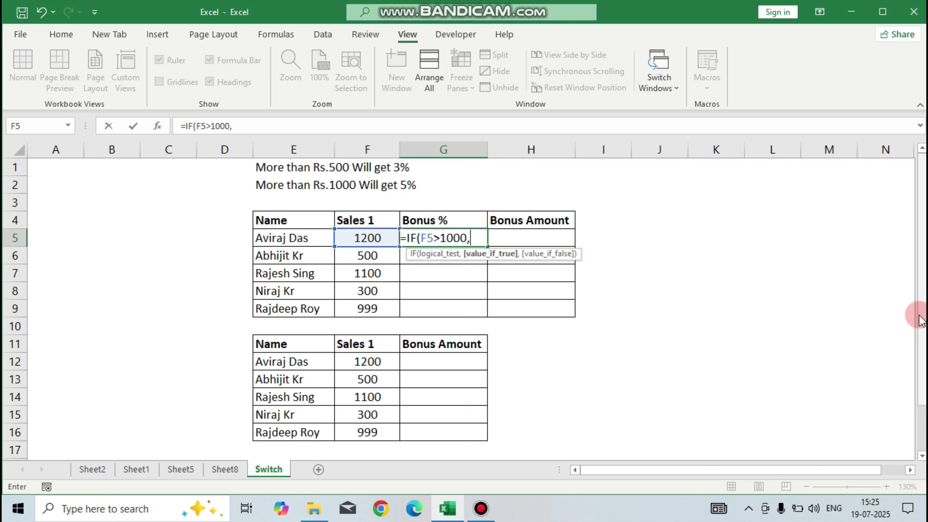
text(5%)
text(,)
Step: Complete the G5 formula with the nested condition IF(F5>=500,3%,0) and fill it down to G9
text(IF()
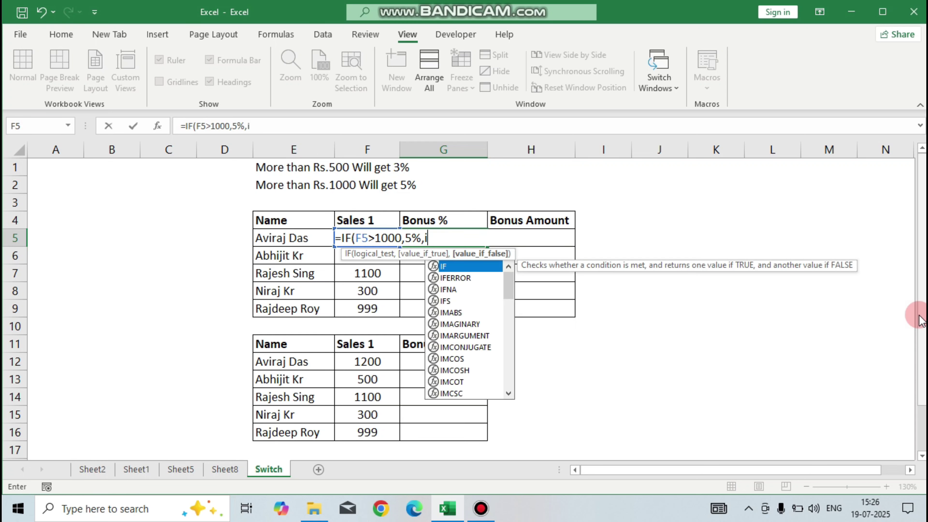
key(Left)
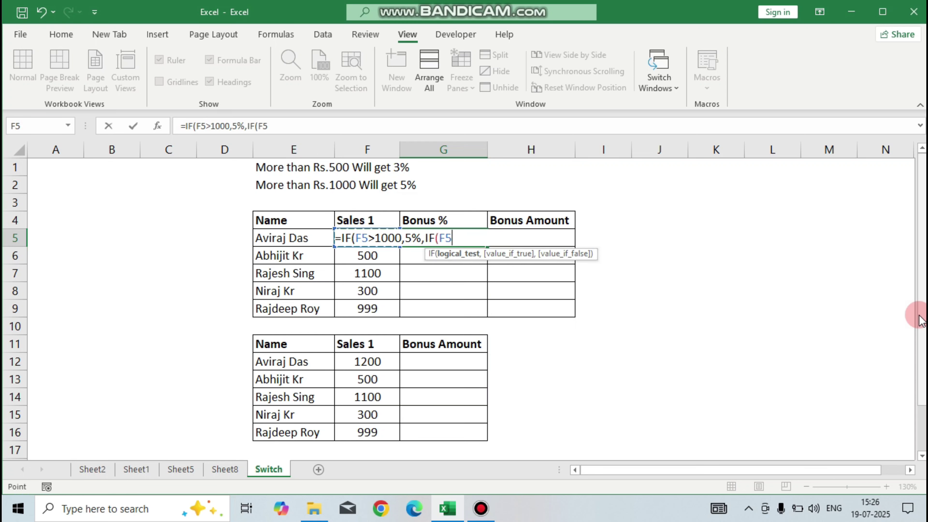
text(=500,)
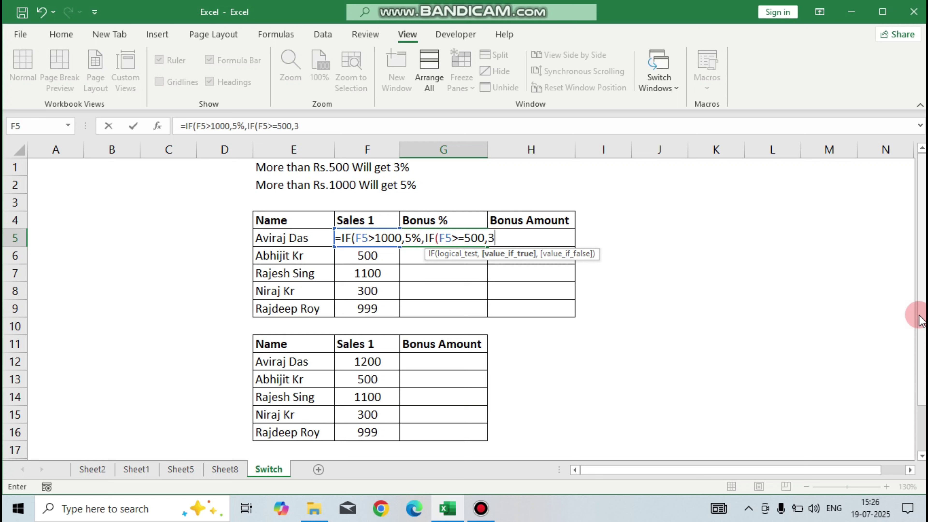
text(3%,0)
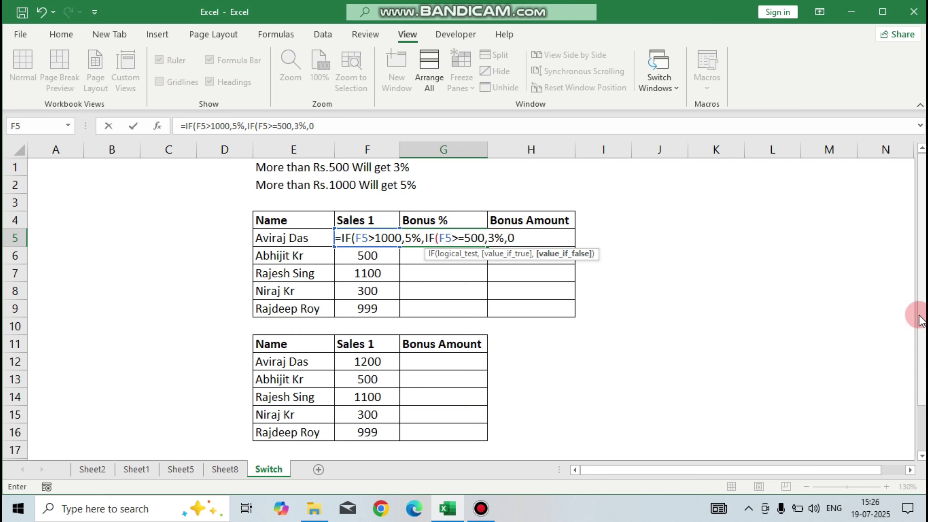
text()))
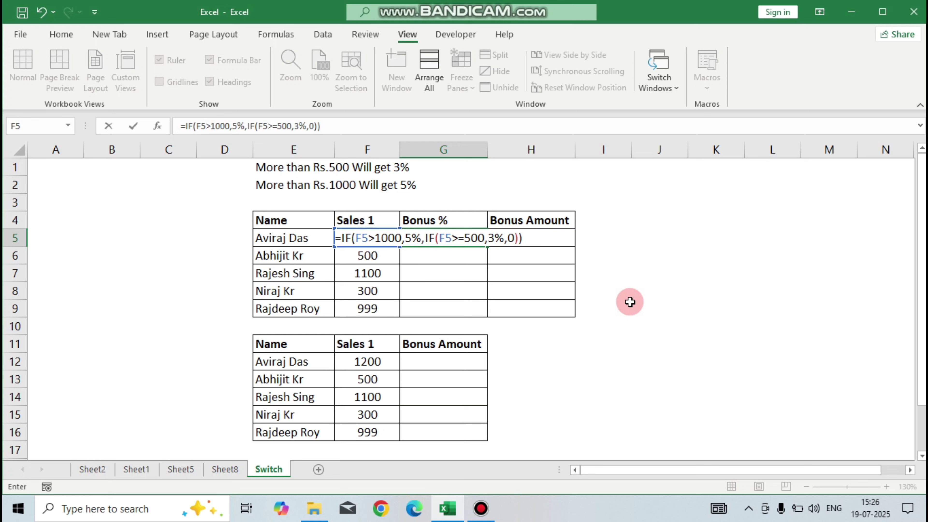
key(ctrl+Return)
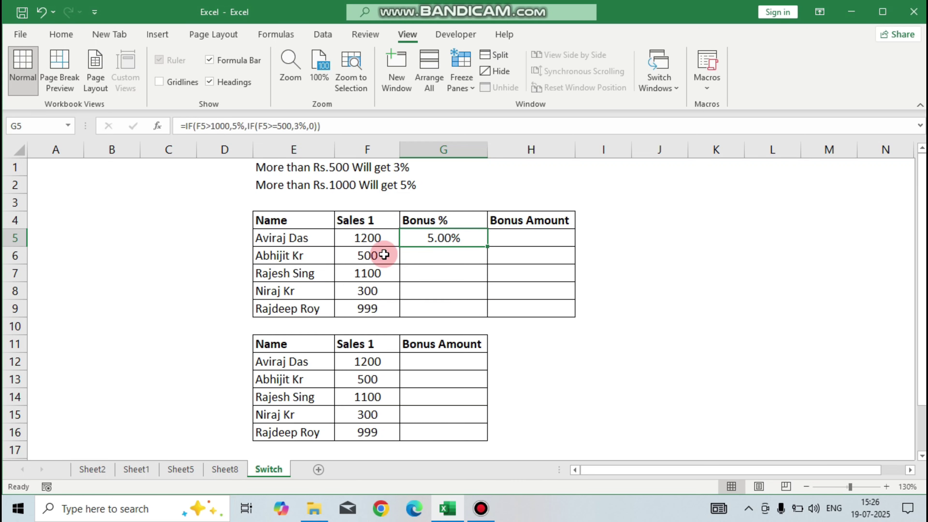
double_click(489, 247)
Step: Calculate the Bonus Amount in H5 with +G5*F5 and fill the formula down to H9
click(523, 242)
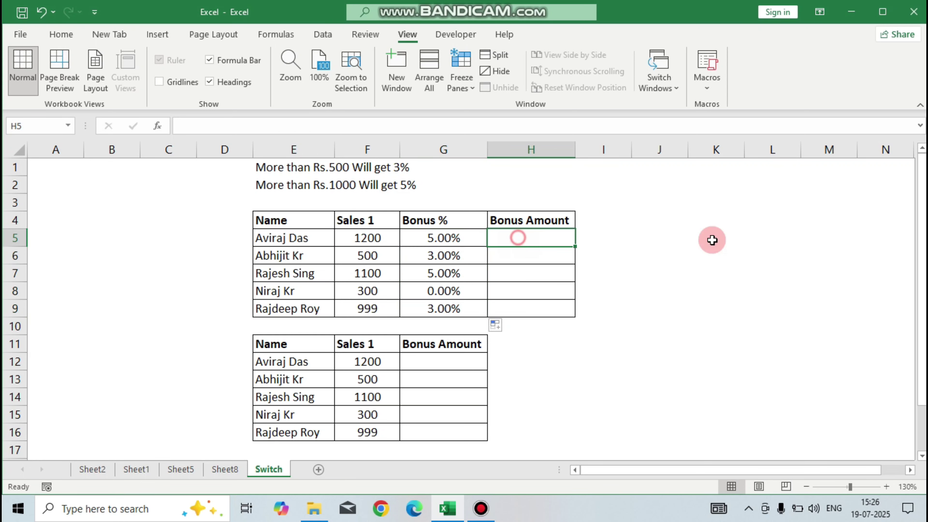
text(+)
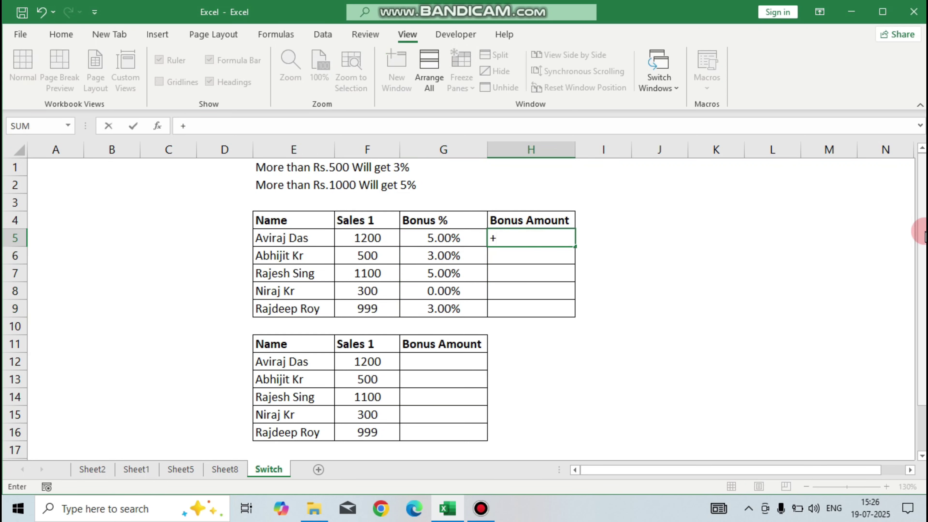
key(Left)
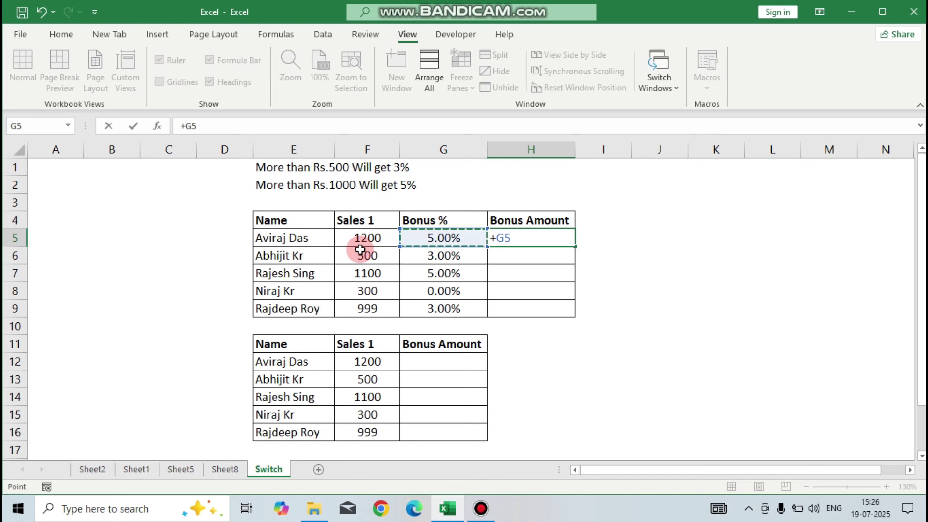
text(*)
click(368, 240)
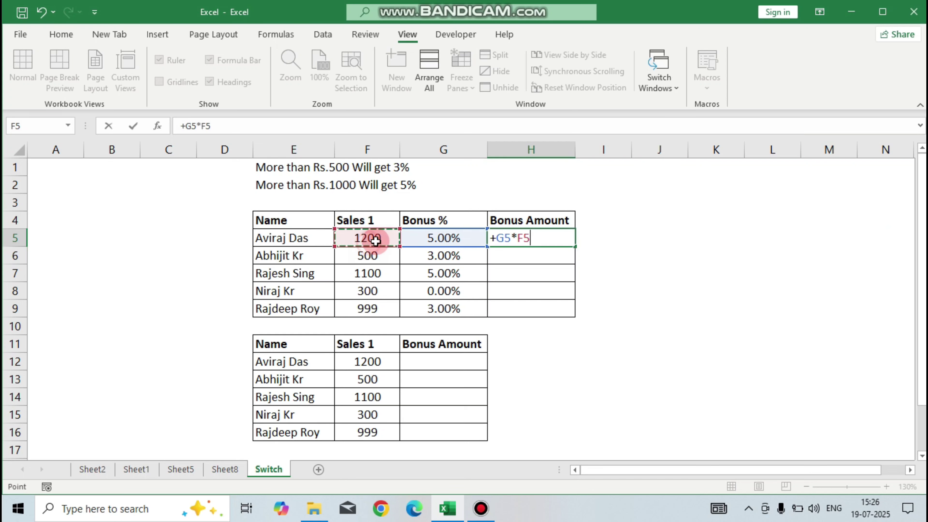
key(Return)
click(564, 238)
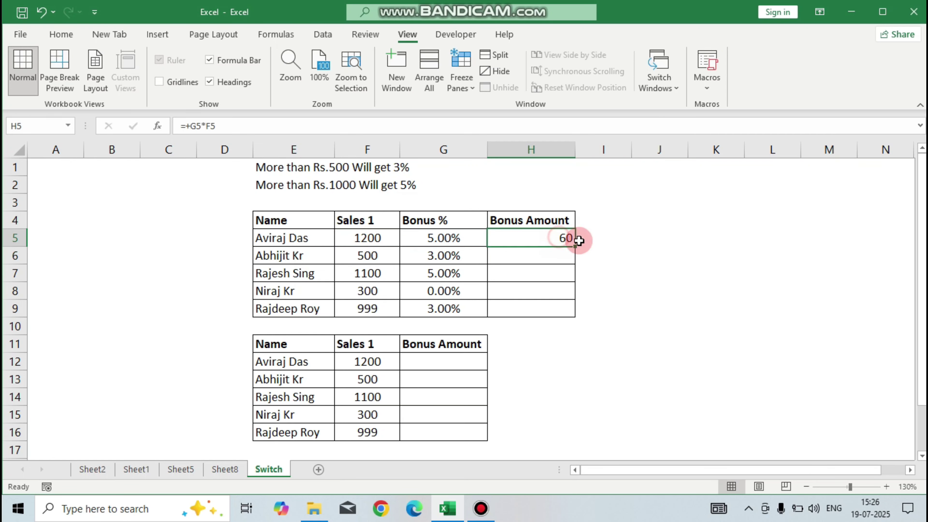
double_click(574, 247)
Step: Review the bonus amounts and the formulas in G5 and H5 of the upper table
click(435, 362)
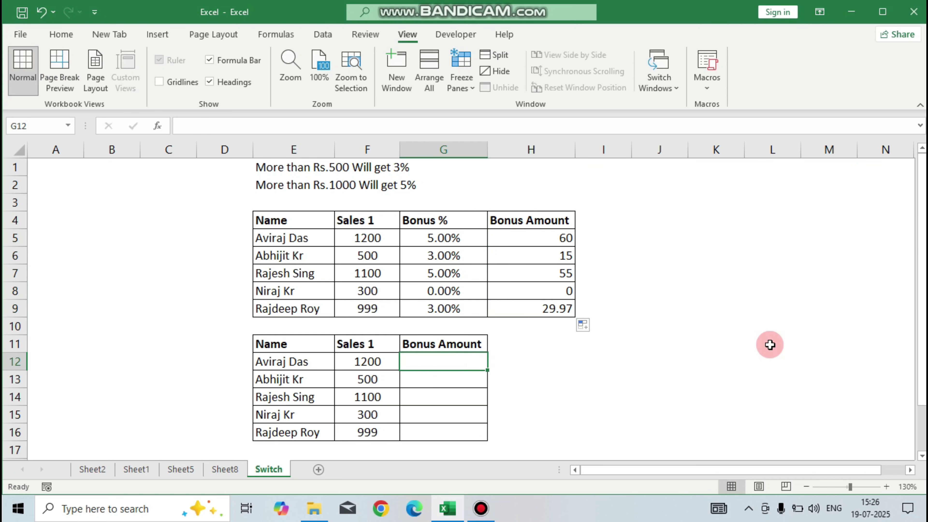
drag(559, 239, 560, 299)
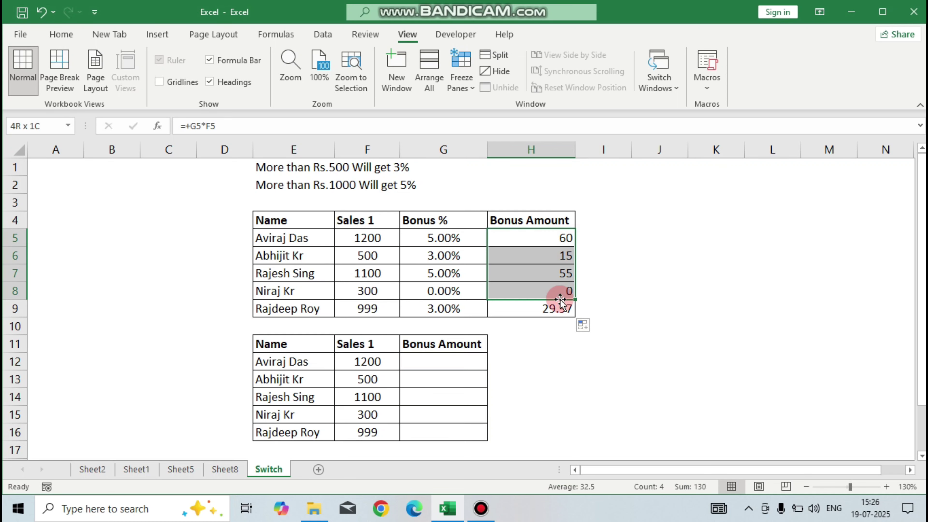
click(434, 239)
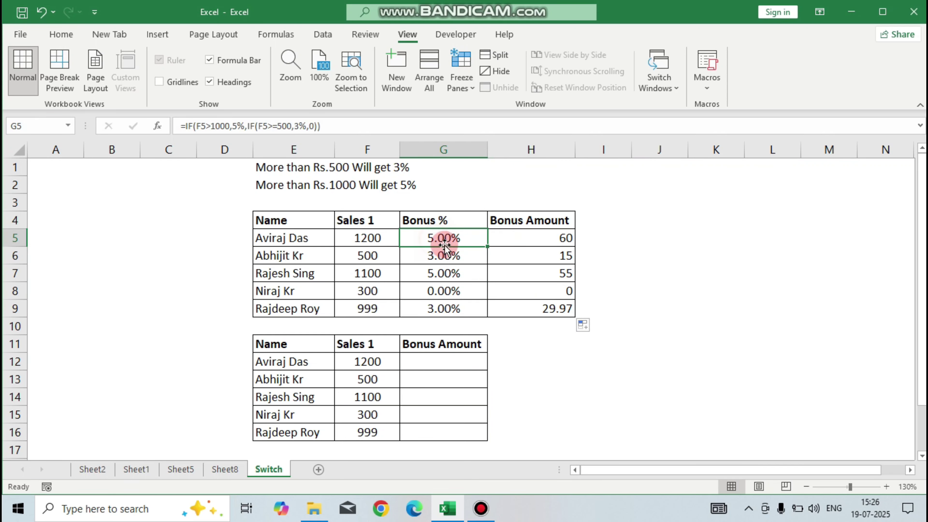
click(563, 240)
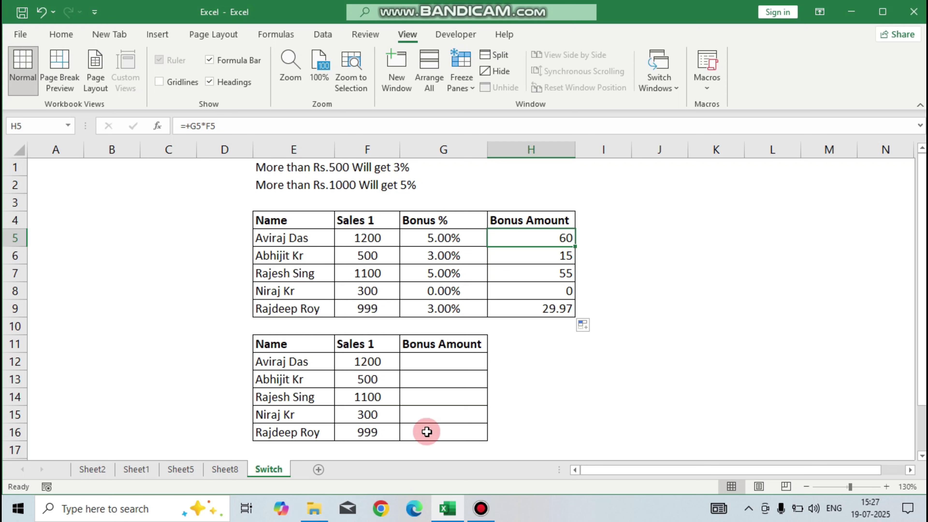
Step: Begin the Bonus Amount formula in G12 with =F12*SWITCH(TRUE, to multiply the sales value by a SWITCH result
click(424, 363)
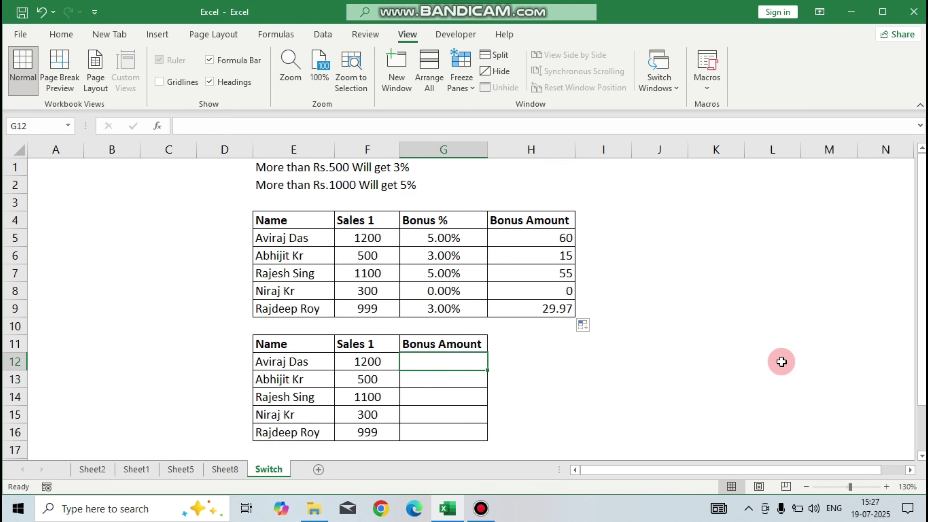
text(=)
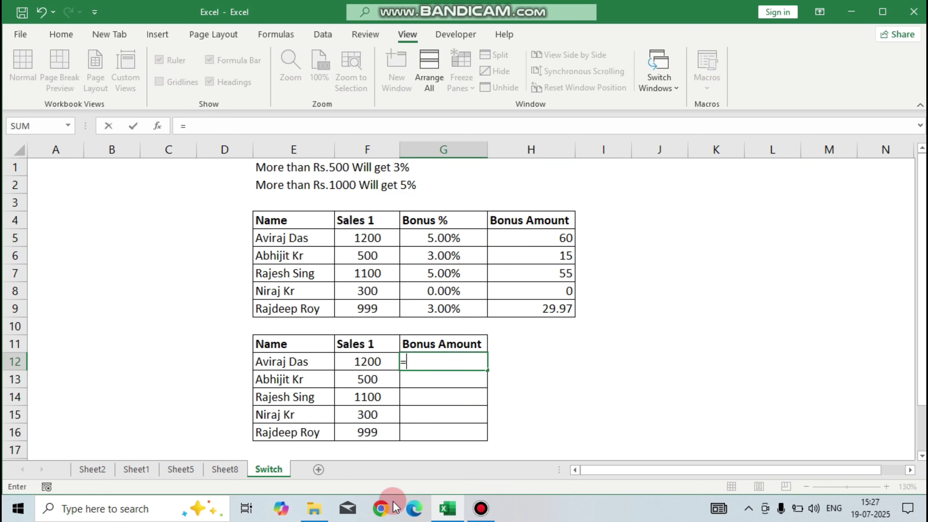
click(360, 362)
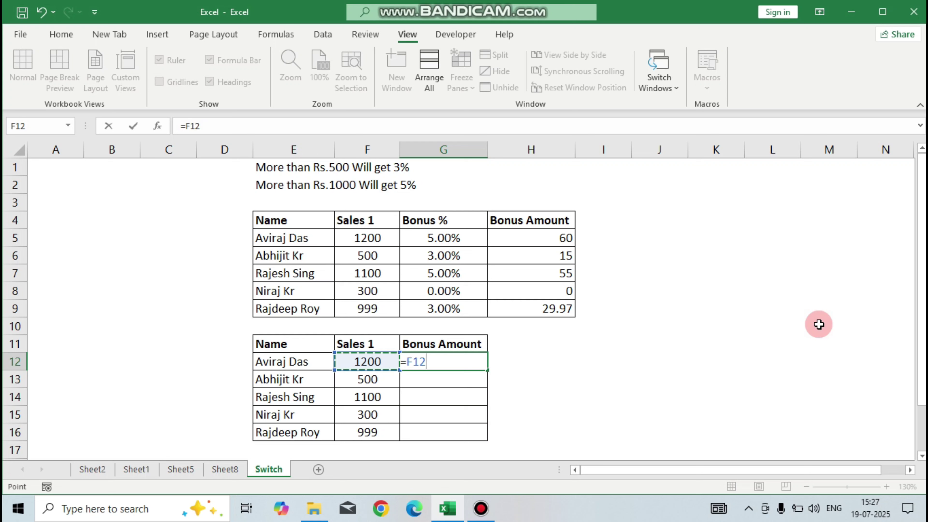
text(*)
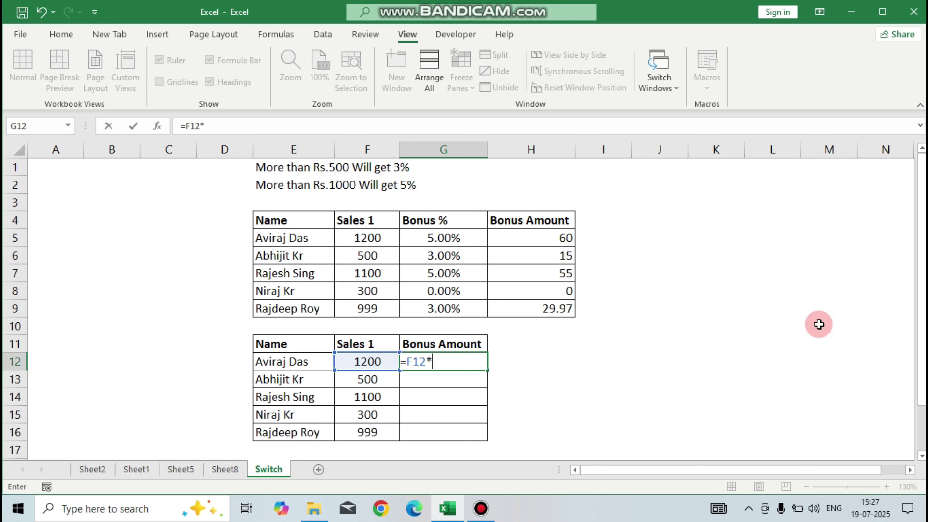
text(sw)
key(Tab)
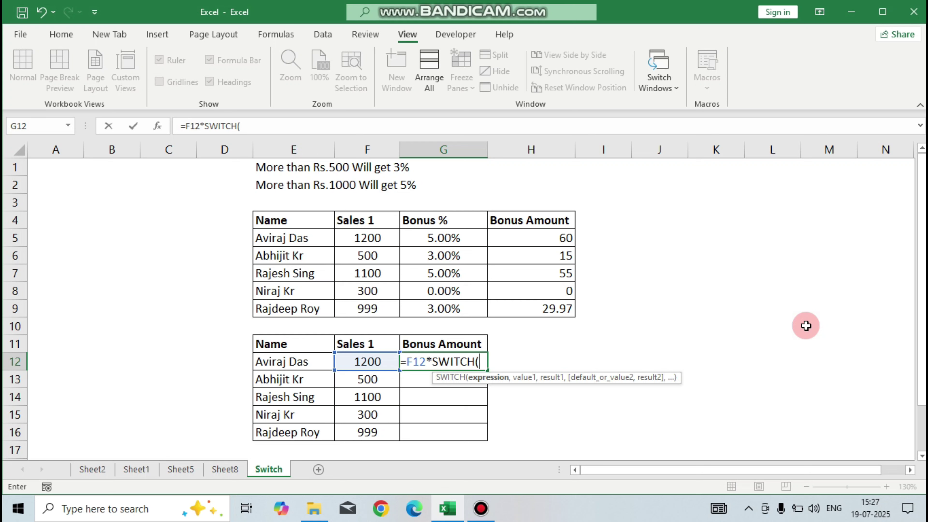
text(TRUE)
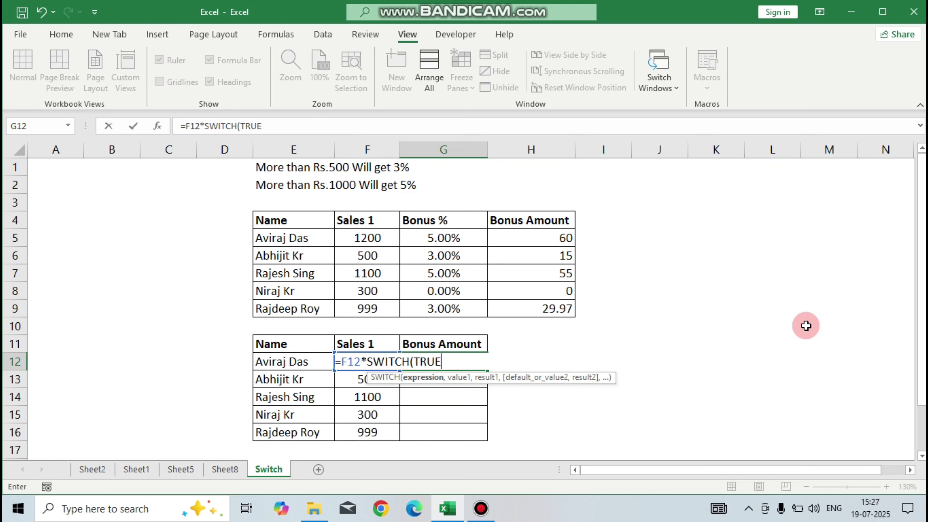
text(,)
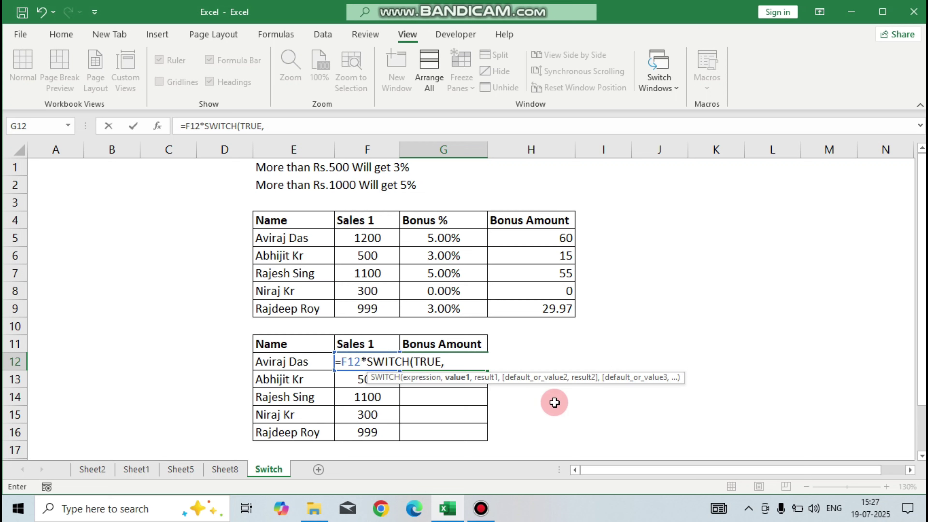
Step: Complete the G12 SWITCH formula with F12>=1000,5%,F12>=500,3%,0) and enter it
key(Left)
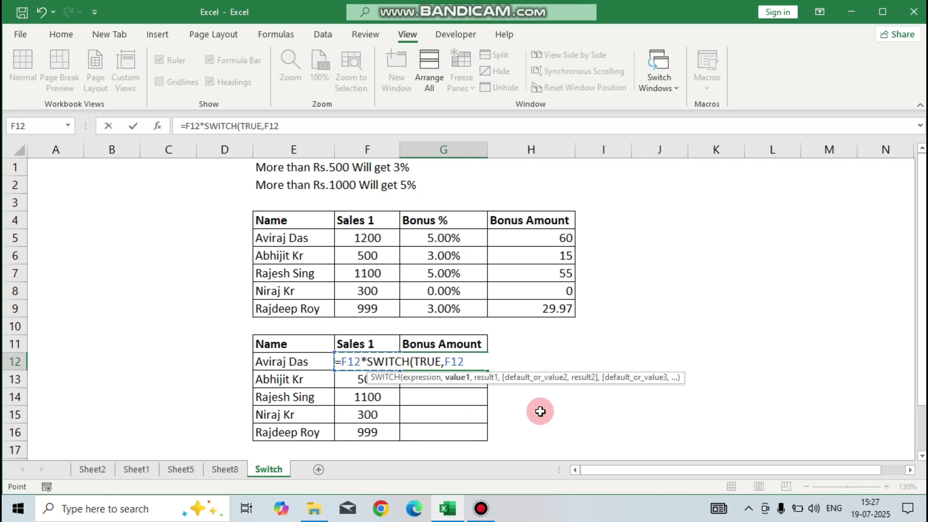
text(>=1000,)
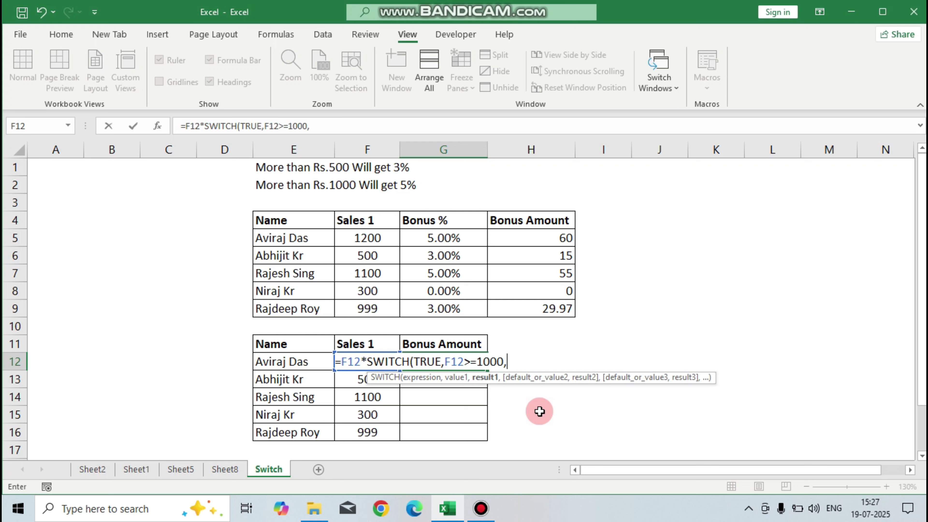
text(5%)
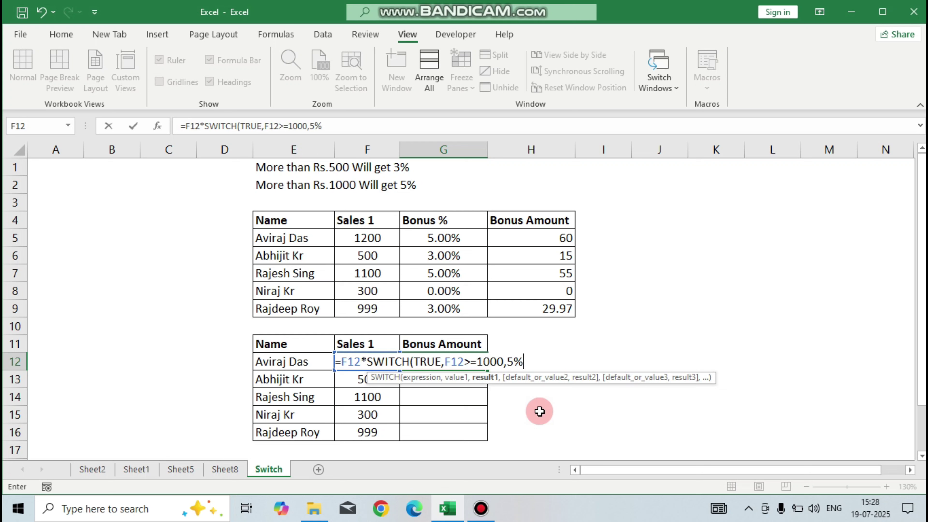
text(,)
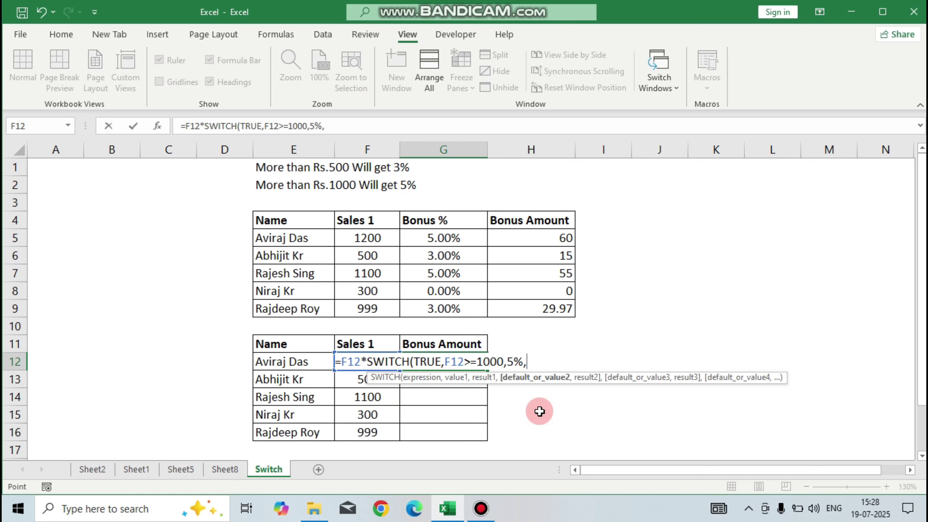
text(F12>)
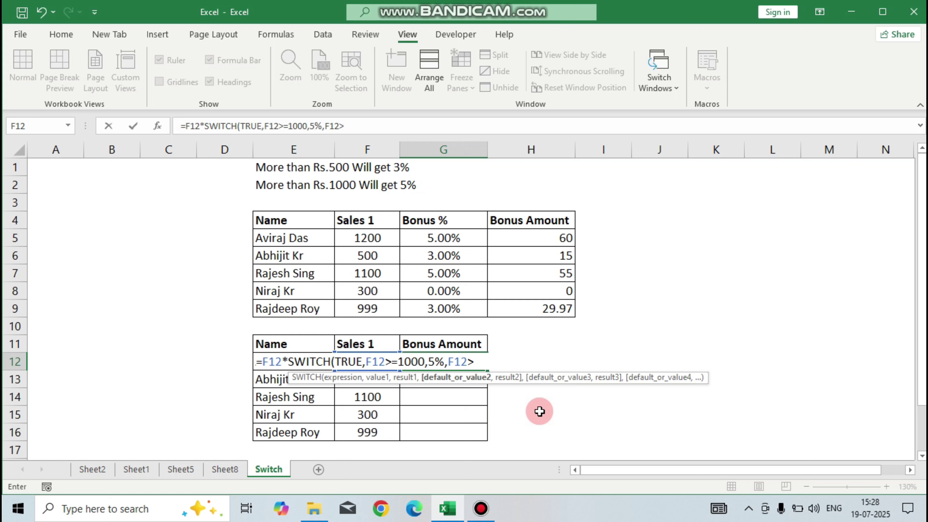
text(=500,)
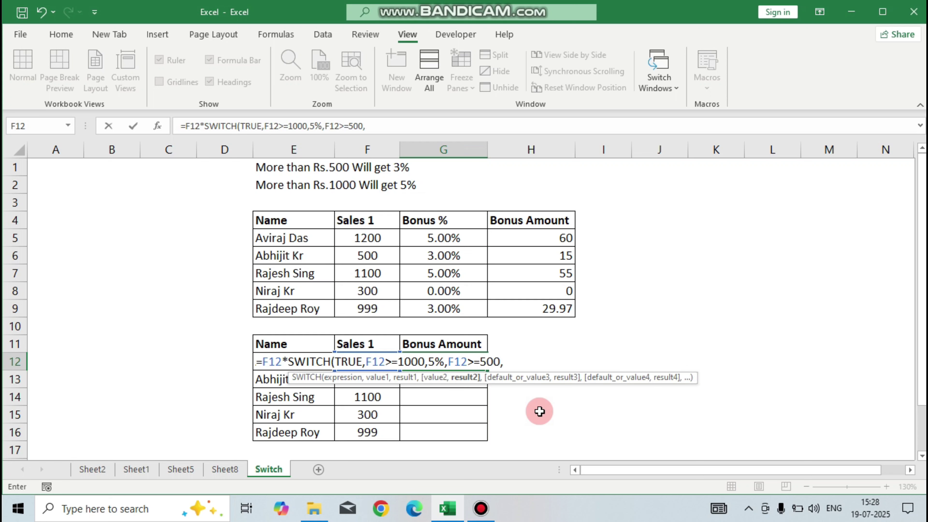
text(3%,0))
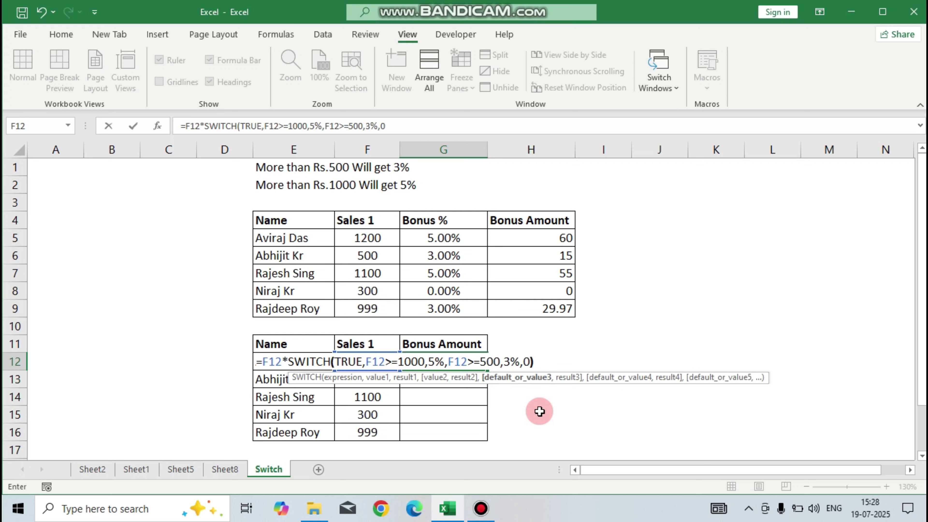
key(ctrl+Return)
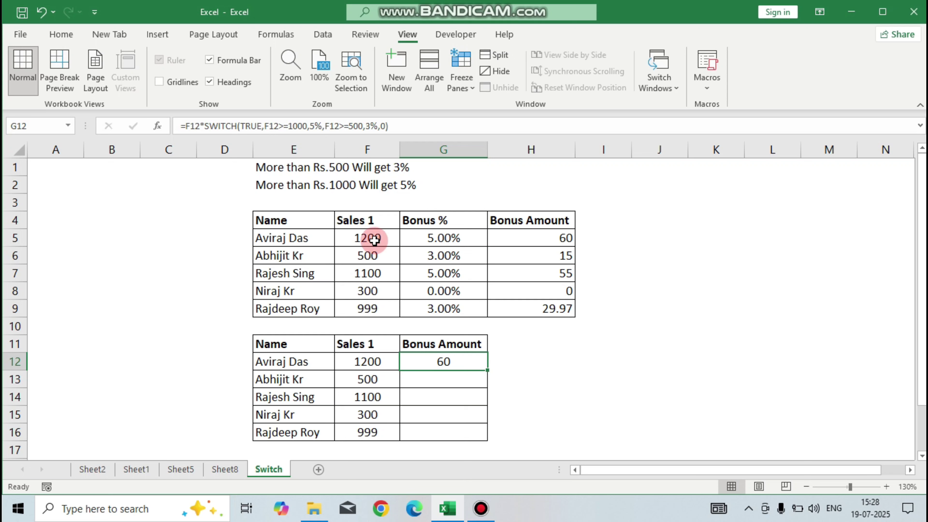
Step: Compare G12 with the bonus in H5, and fill the SWITCH formula down to G16
click(570, 240)
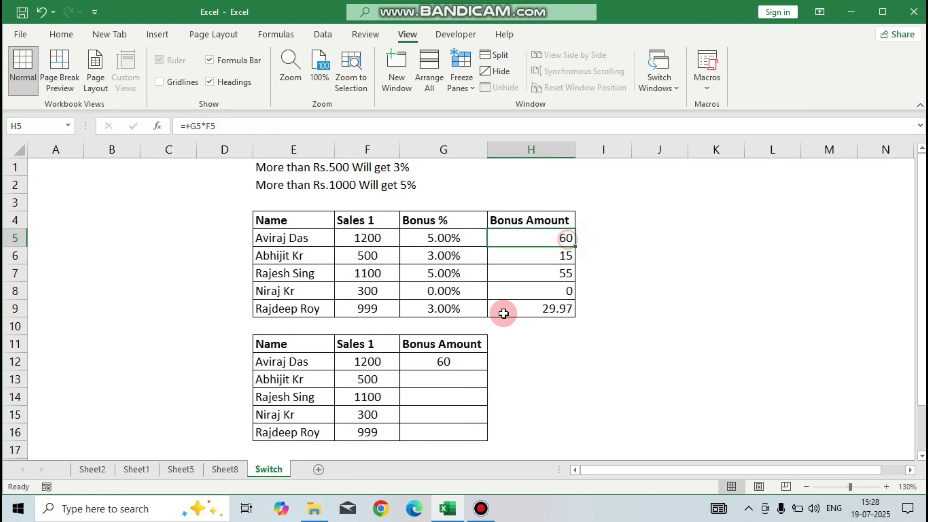
click(386, 363)
click(445, 361)
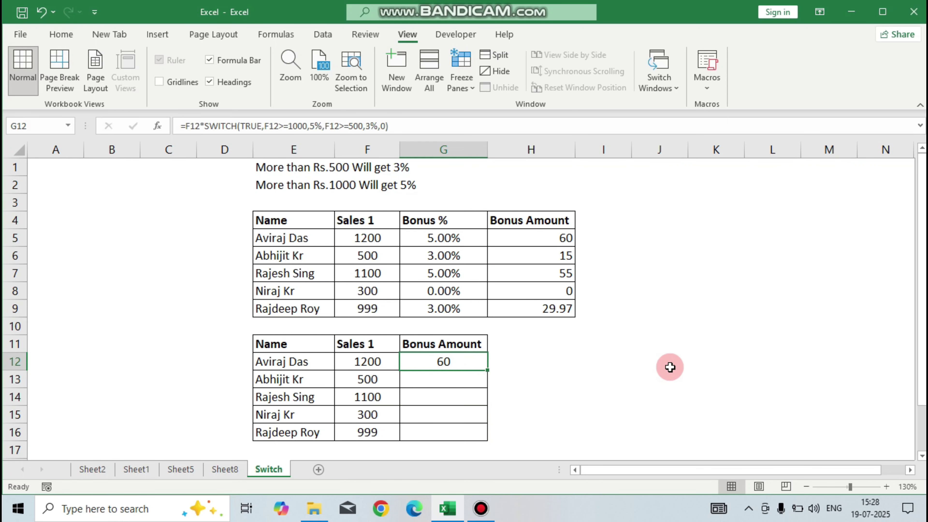
double_click(486, 370)
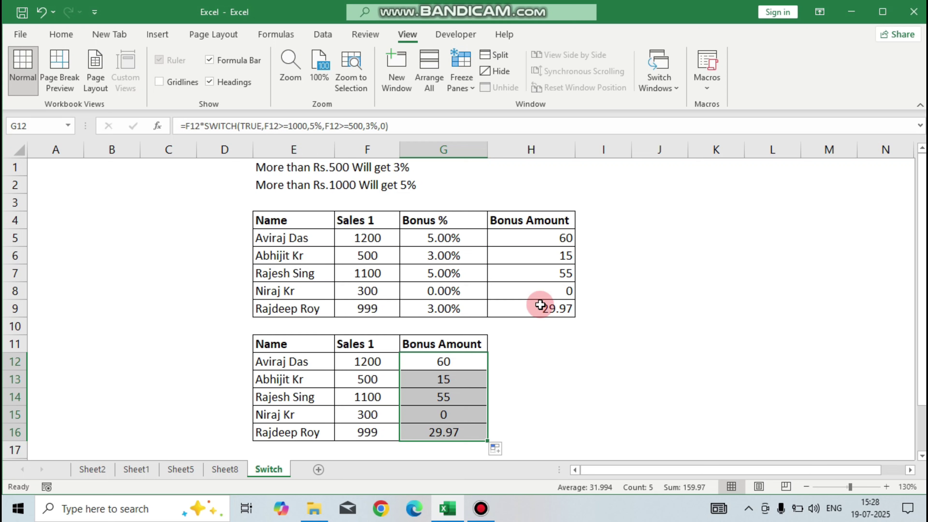
Step: Compare the bonus amounts in H5:H9 with the SWITCH results in the lower table
drag(561, 238, 559, 307)
click(441, 366)
click(545, 240)
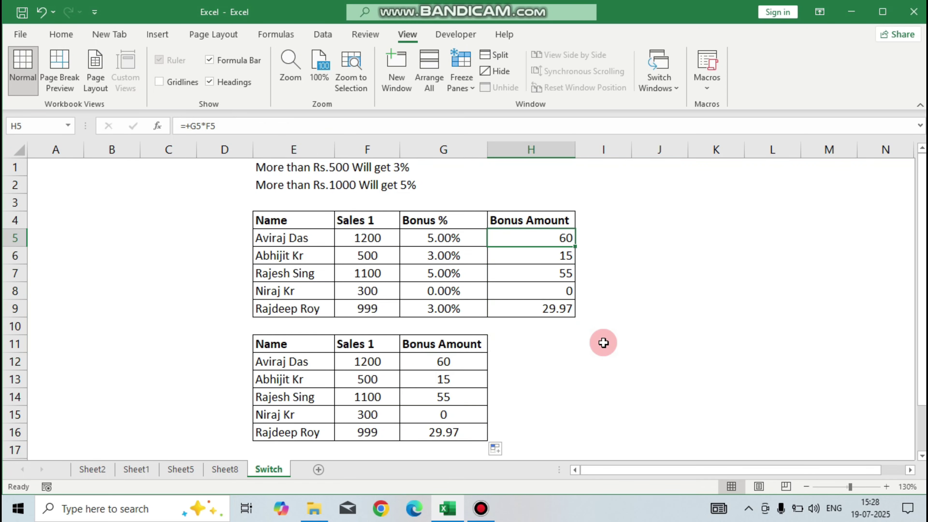
click(664, 276)
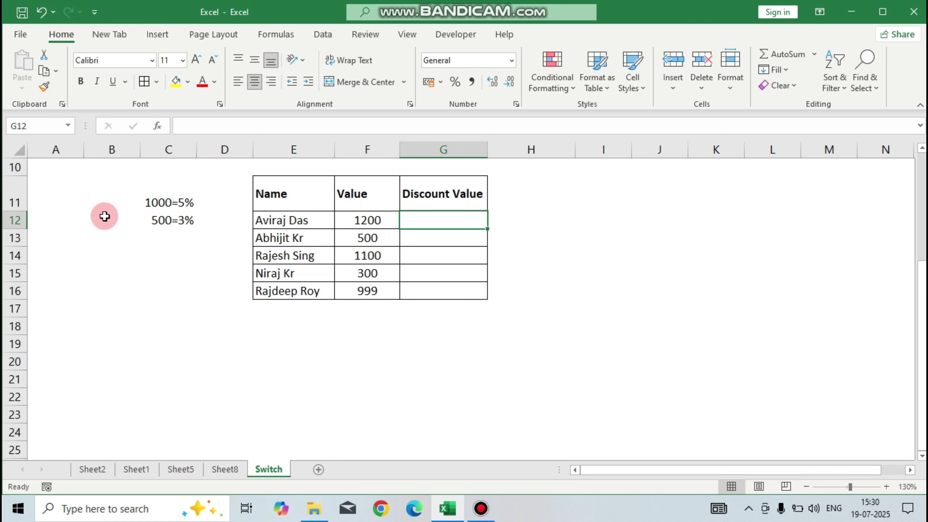
Step: Review the discount tiers in C11:C12 and the Value column of the discount table
click(179, 202)
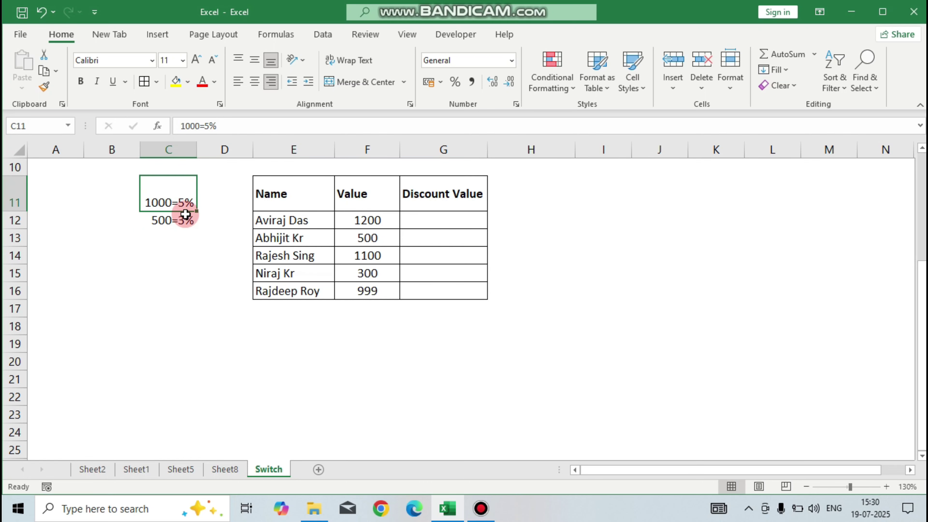
click(359, 220)
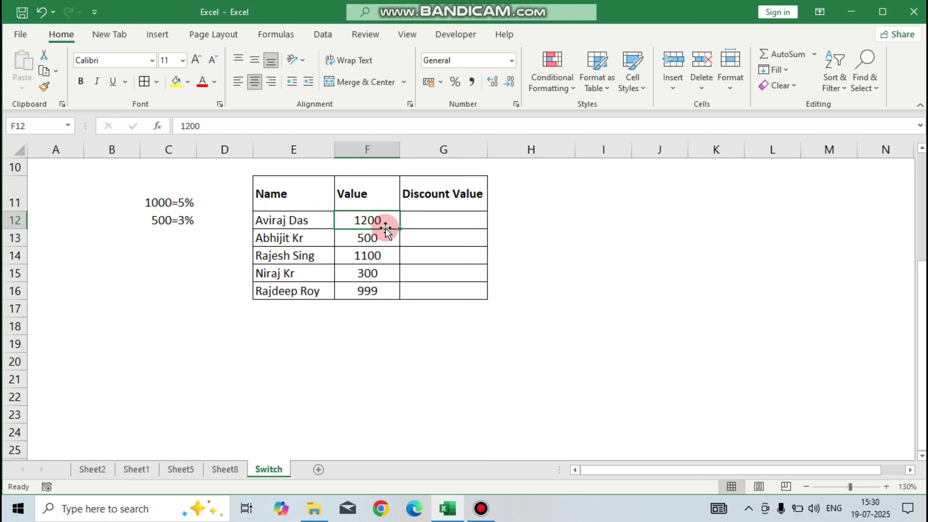
click(425, 216)
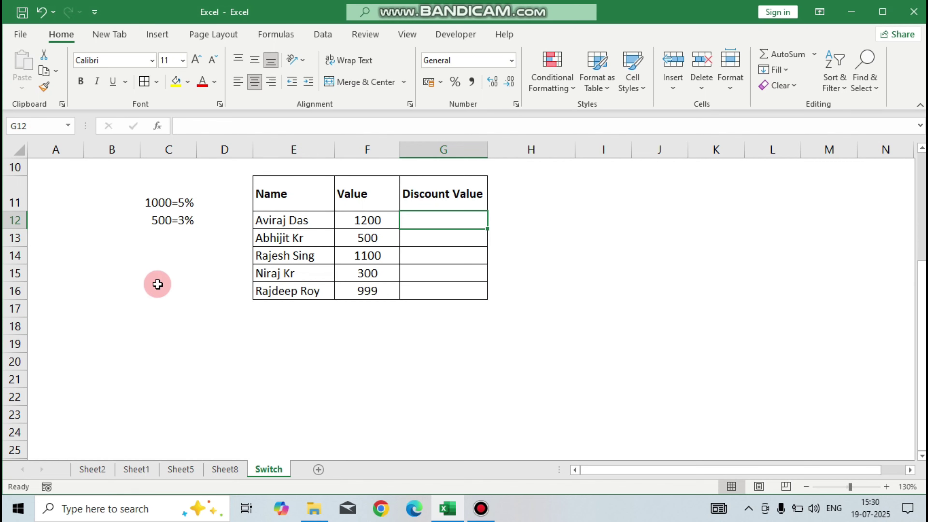
click(167, 224)
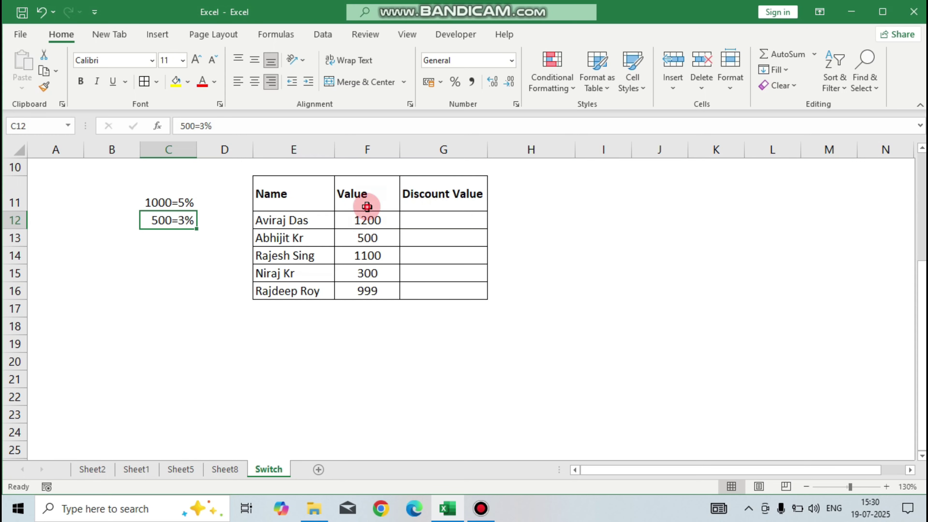
drag(365, 207, 363, 289)
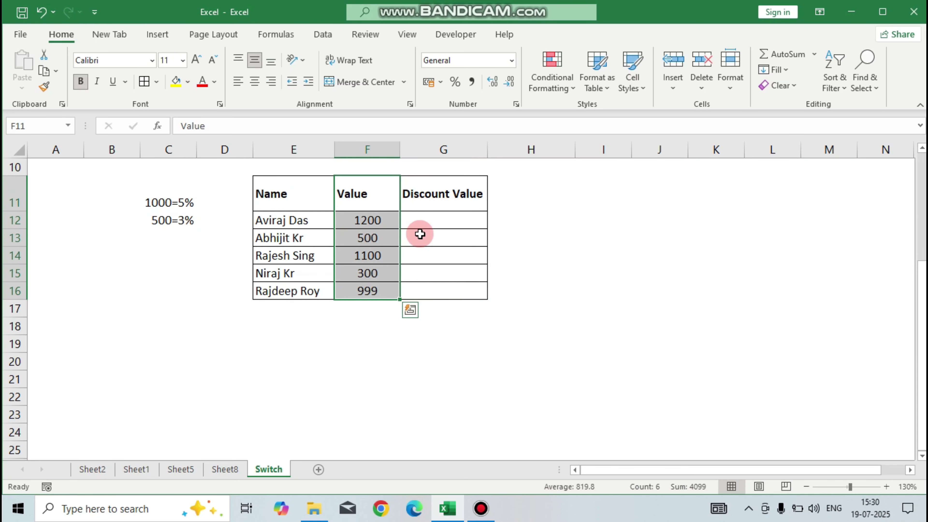
Step: Begin the Discount Value formula in G12 with =F12-(F12*SWITCH( to subtract the tiered discount from the value
click(432, 222)
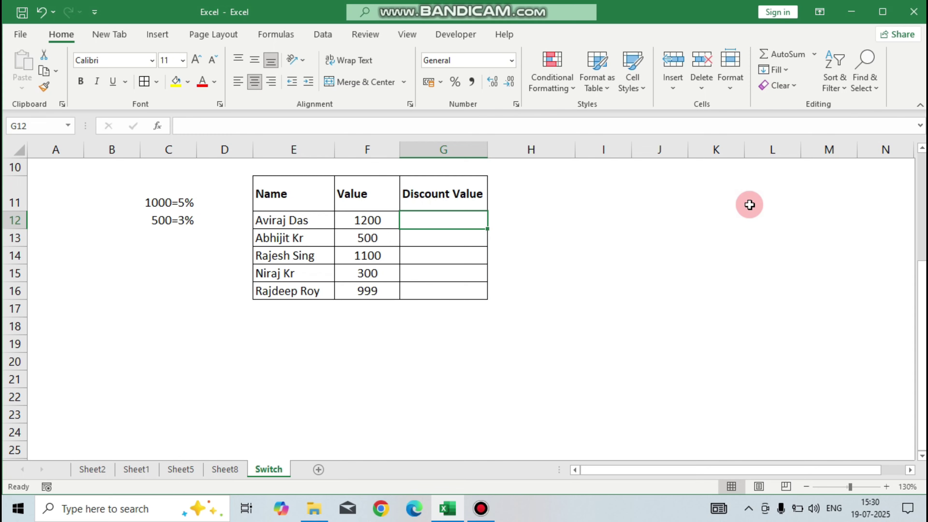
text(=)
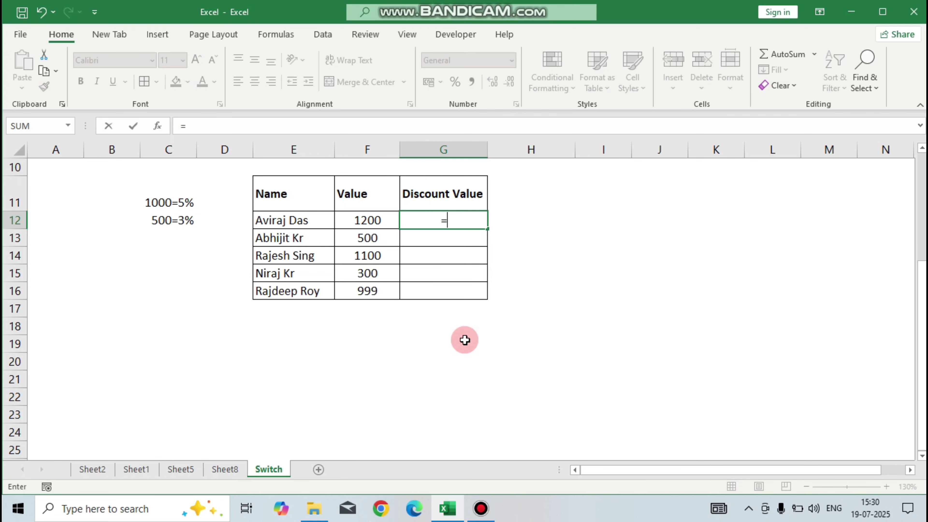
click(375, 222)
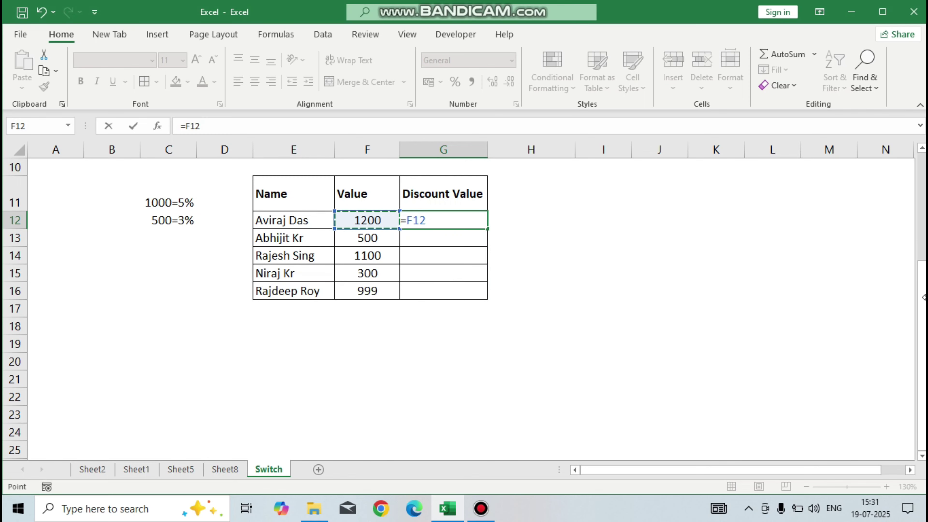
text(-()
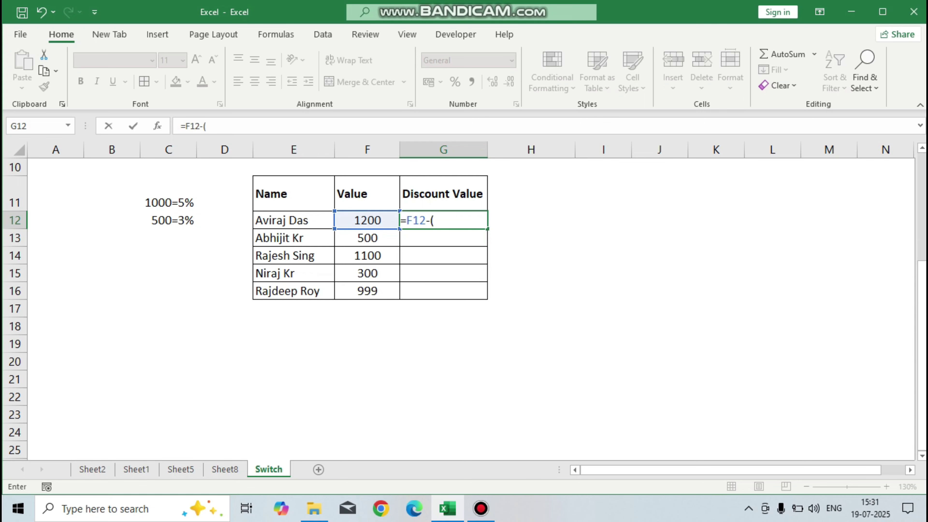
click(369, 219)
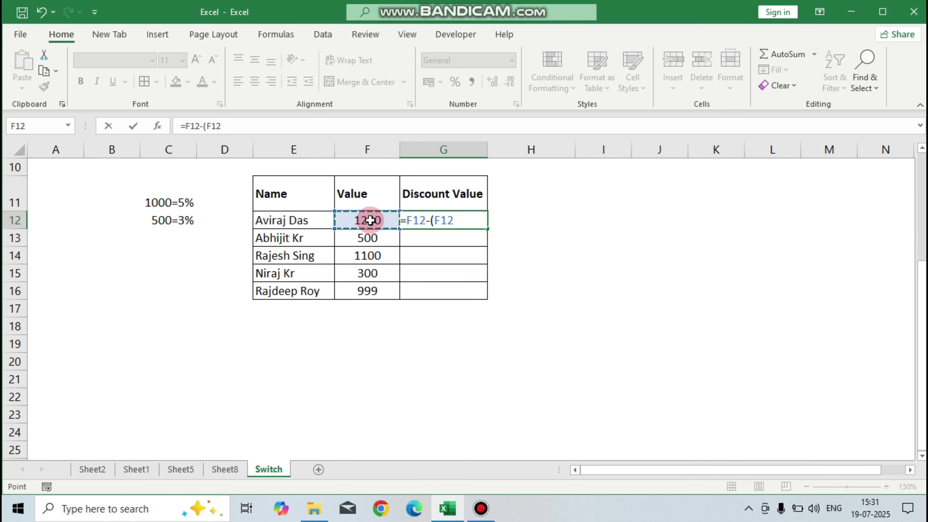
text(*)
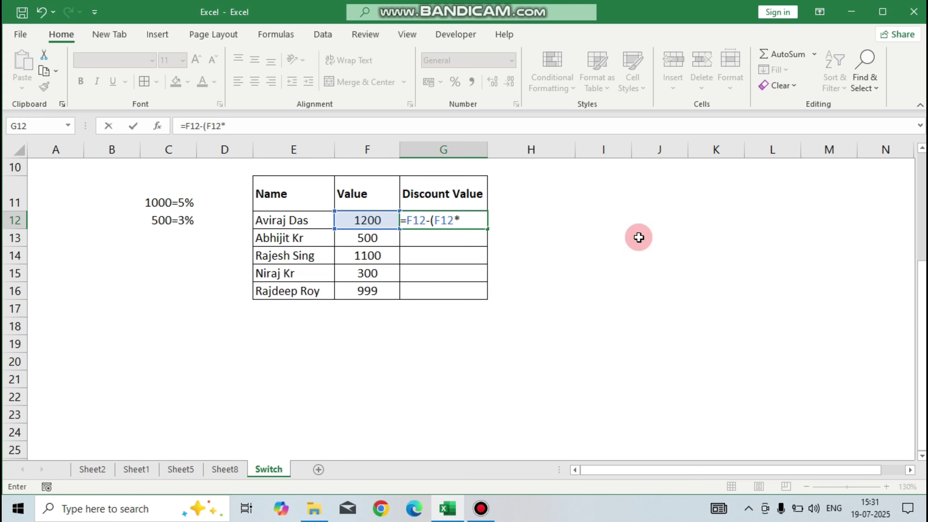
text(swi)
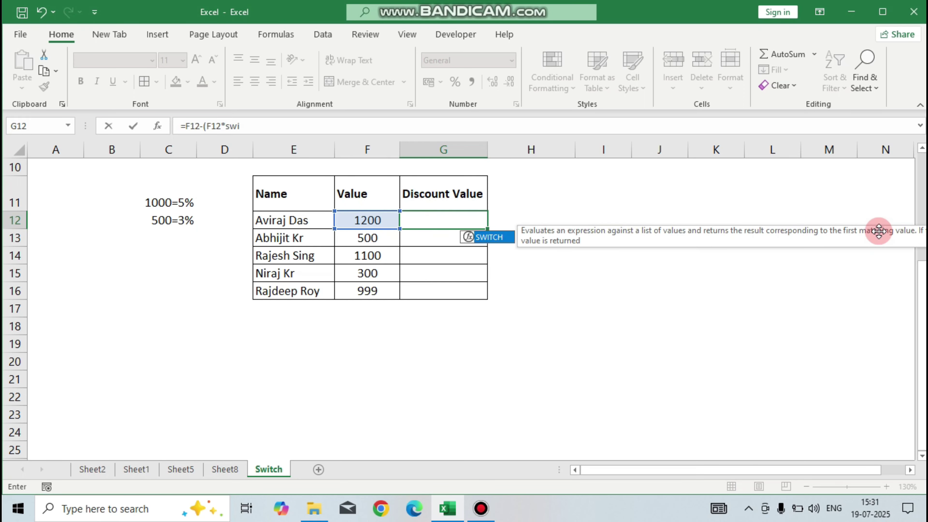
key(Tab)
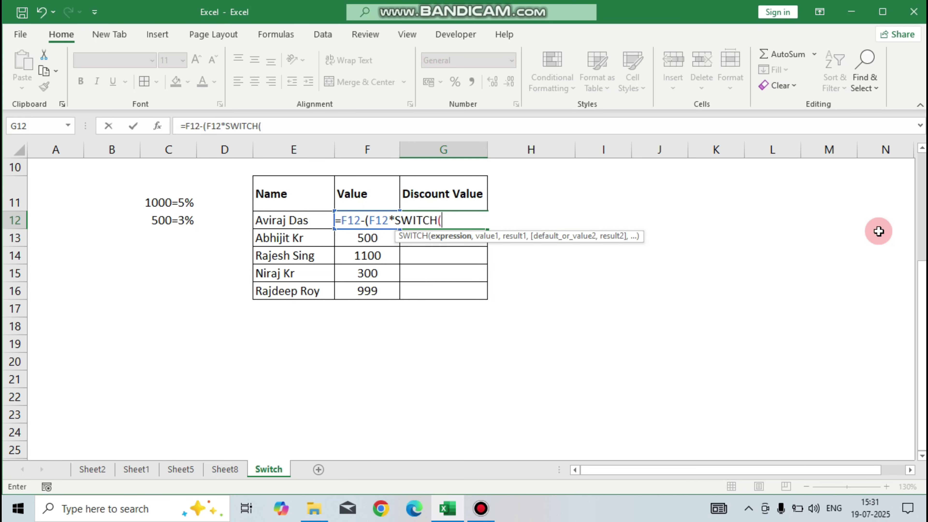
Step: Continue the SWITCH in G12 with TRUE as the expression and a first tier of F12>=1000 returning 5%
text(TRUE,)
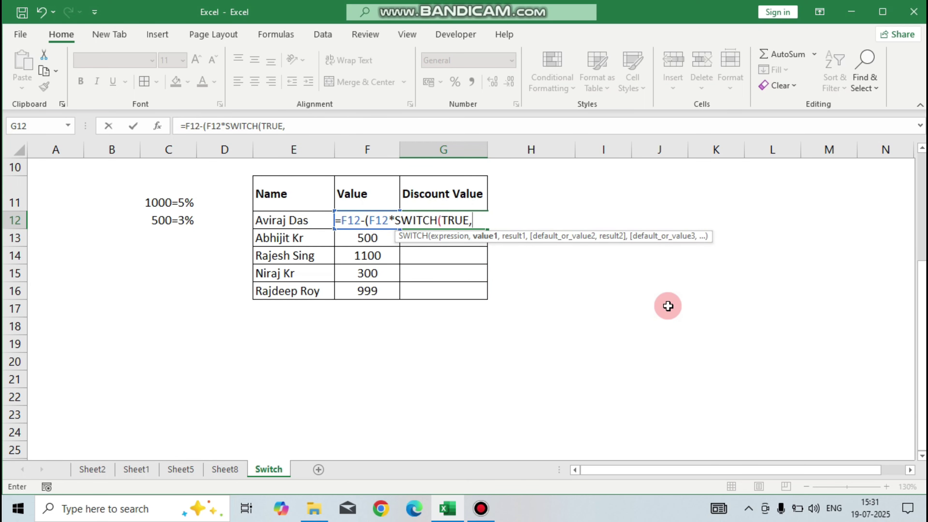
key(Left)
text(>)
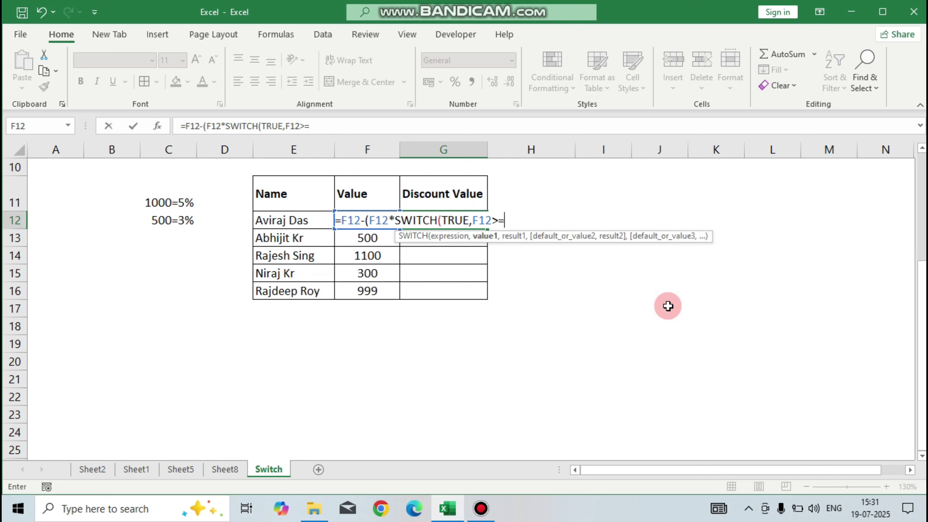
text(=1000,5)
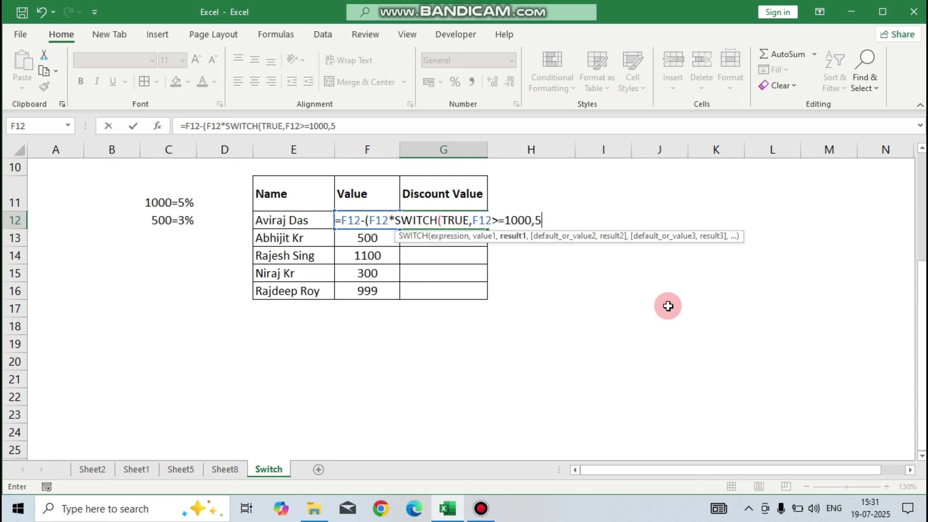
text(%,)
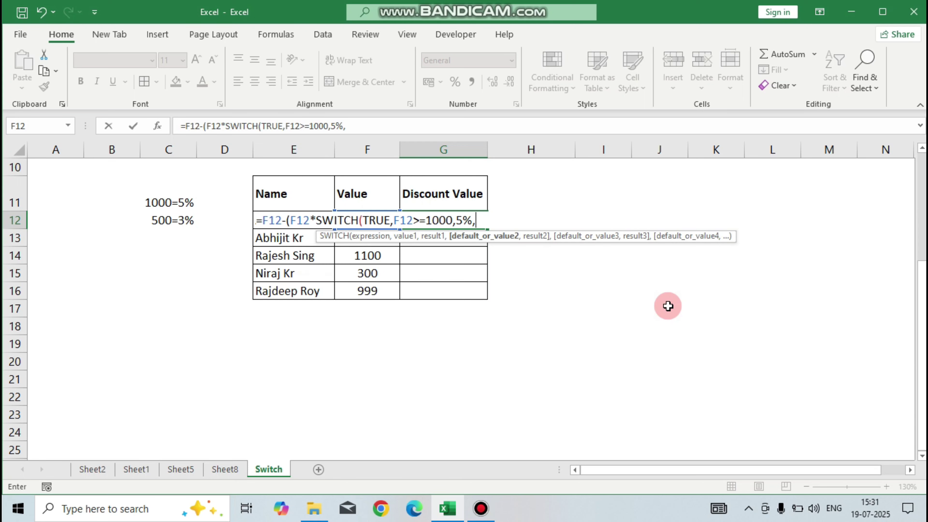
Step: Complete the G12 formula with a second tier of F12>=500 returning 3% and a default of 0, and enter it
key(Left)
text(> )
text(500,)
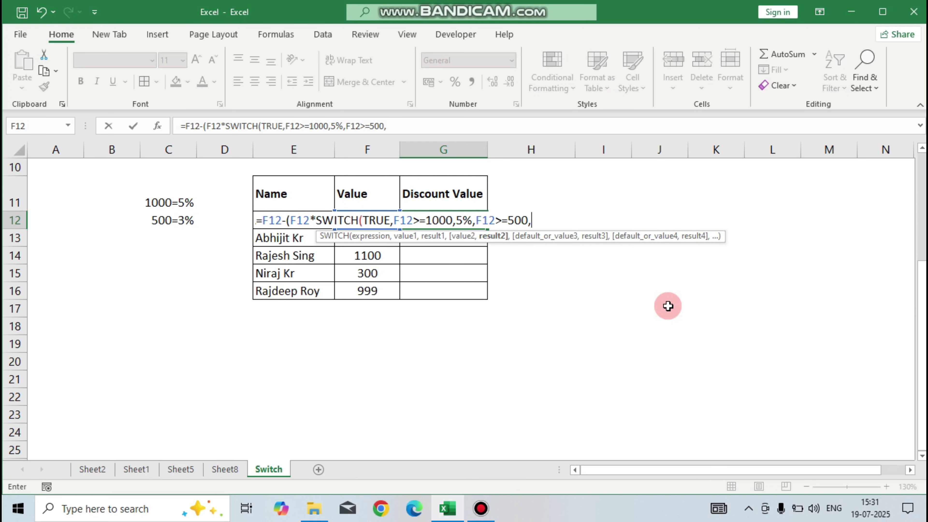
text(3%,)
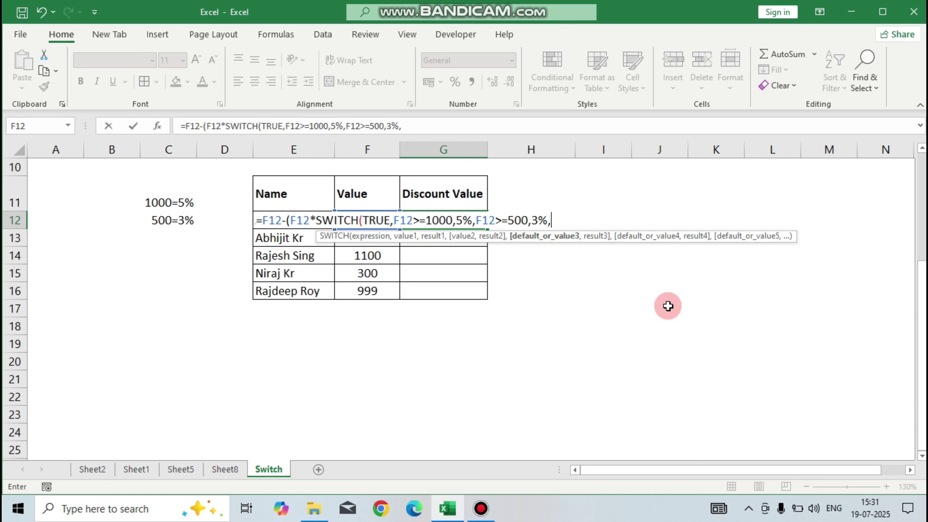
text(0))
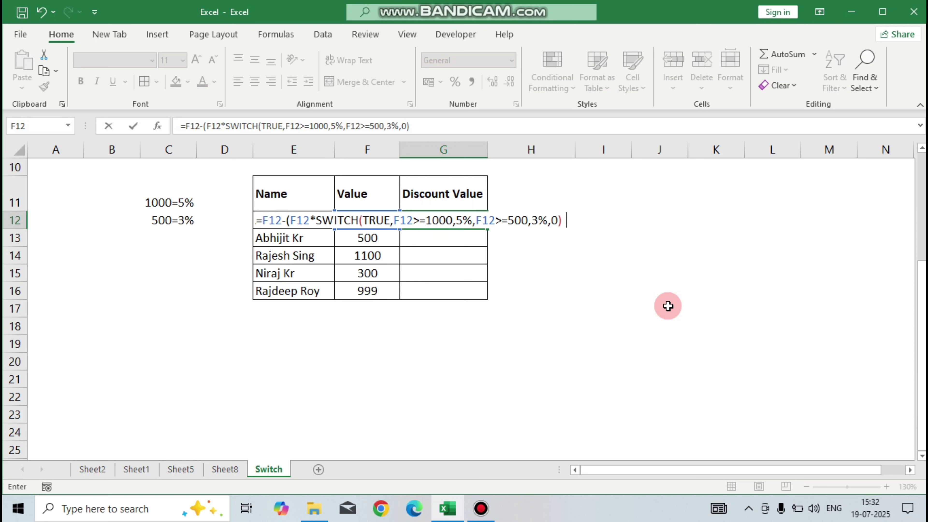
text())
key(Return)
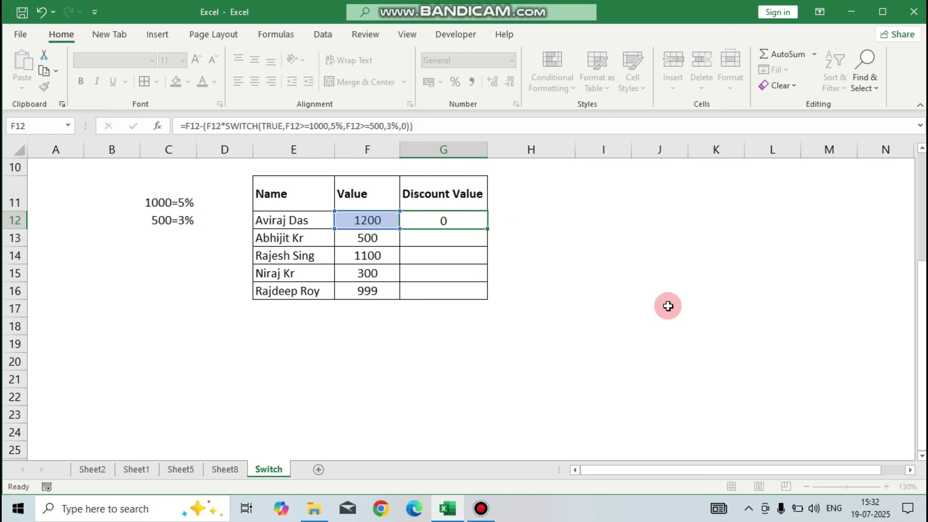
key(Up)
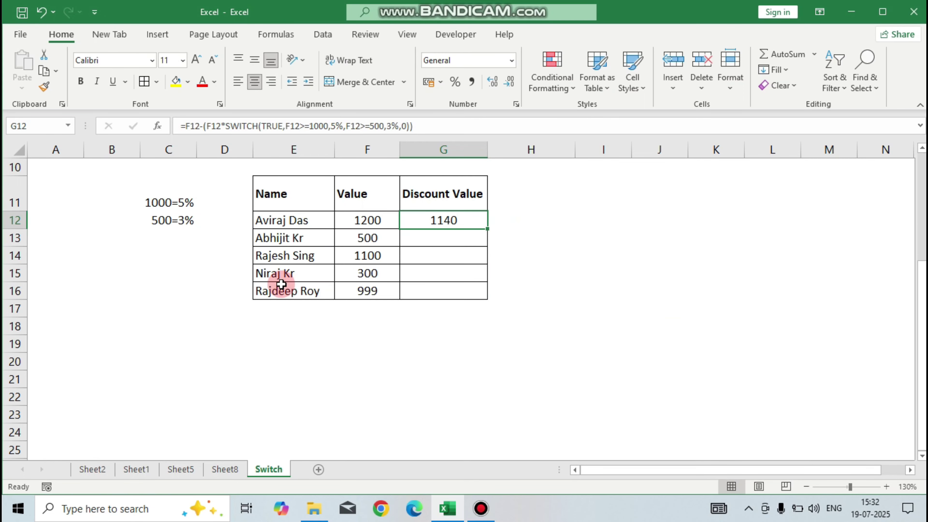
Step: Check F12 against the discount tier in C11, and enter the manual verification +1200-(1200*5%) in H12
click(366, 220)
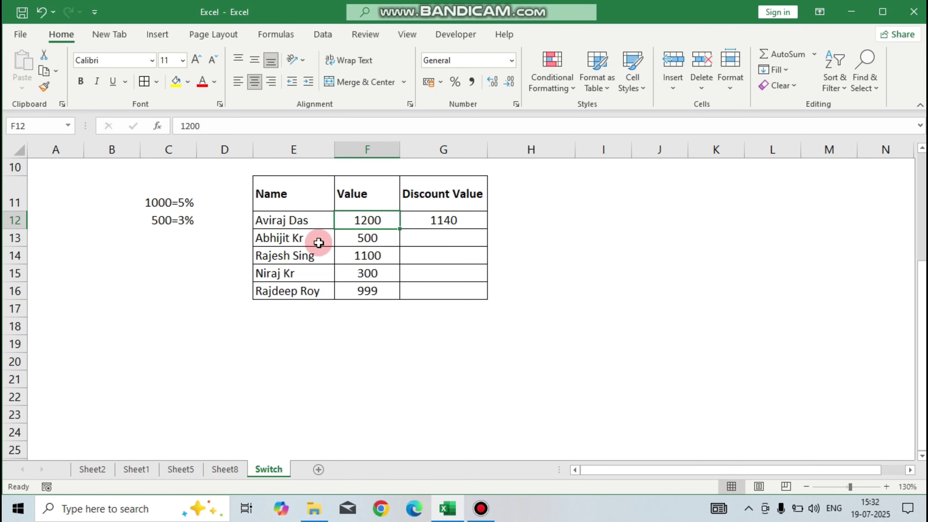
click(174, 205)
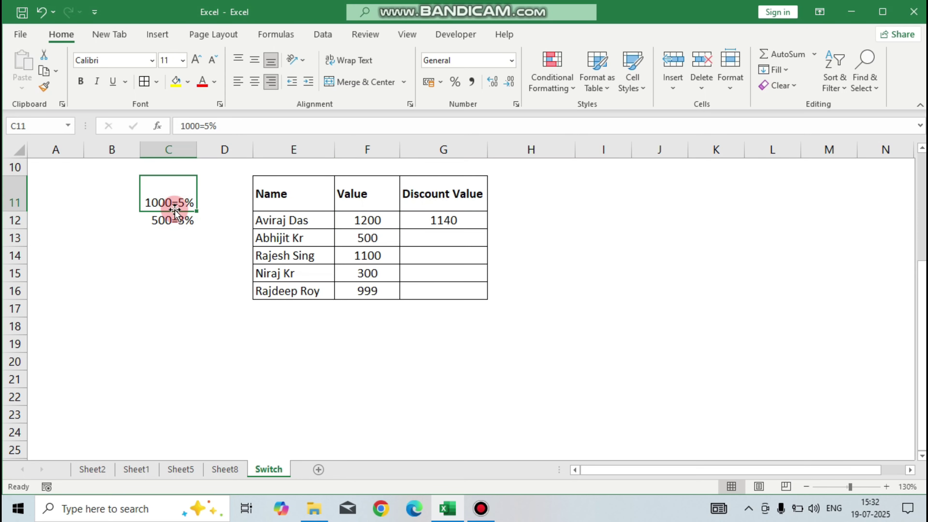
click(373, 224)
click(186, 203)
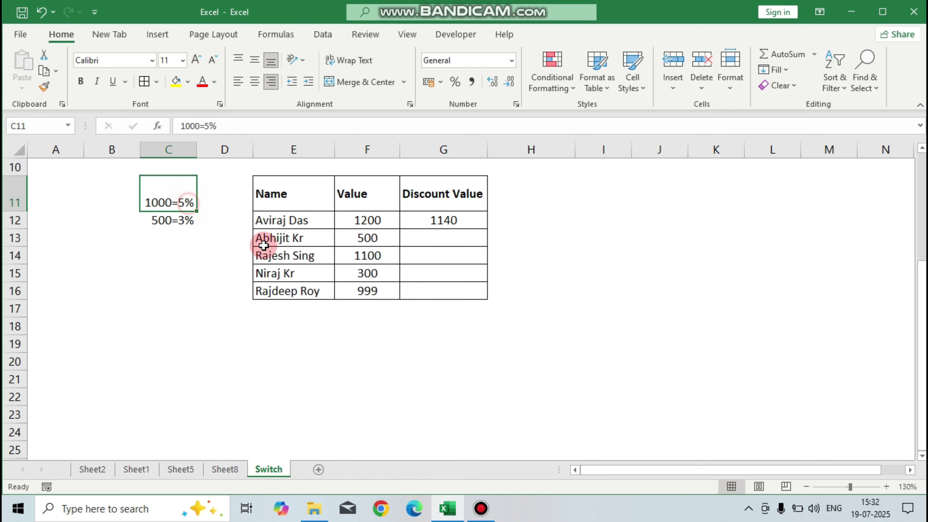
click(367, 219)
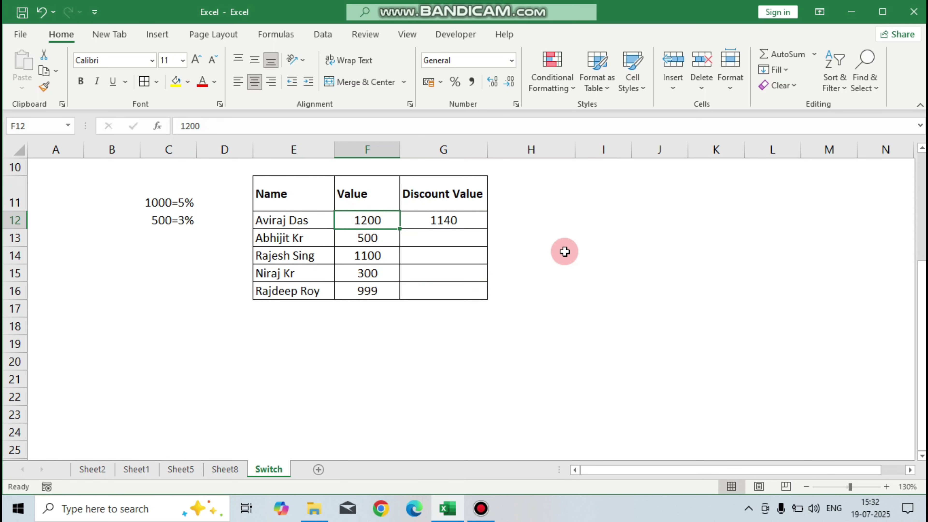
click(516, 218)
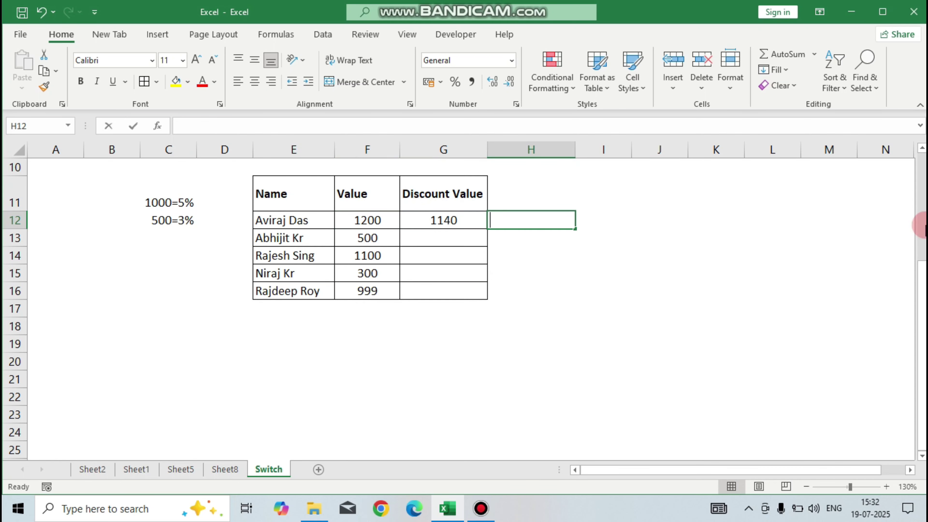
text(+12)
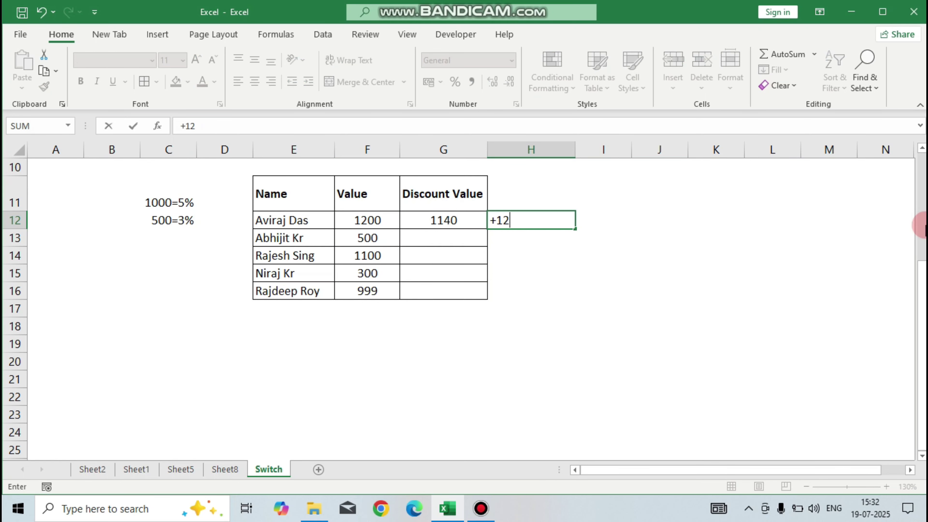
text(00-)
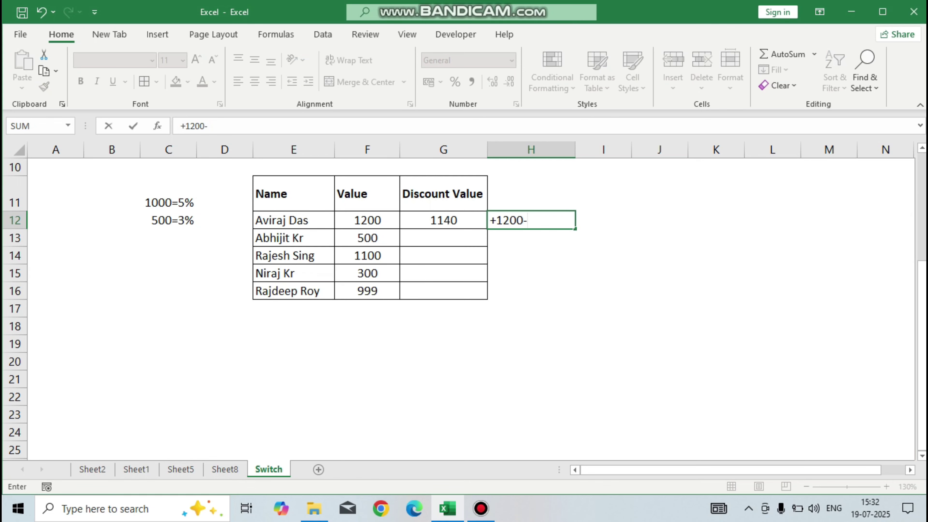
text((1200*5%)
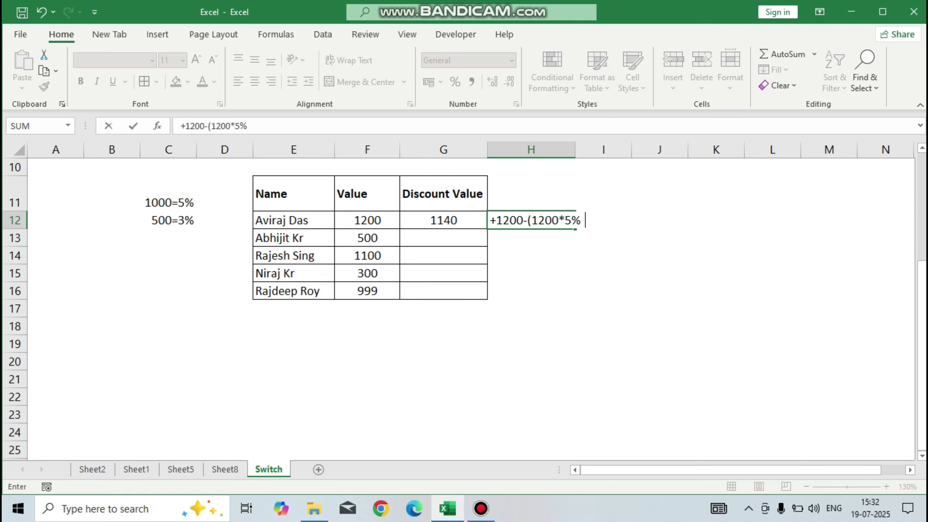
text())
key(Return)
key(Up)
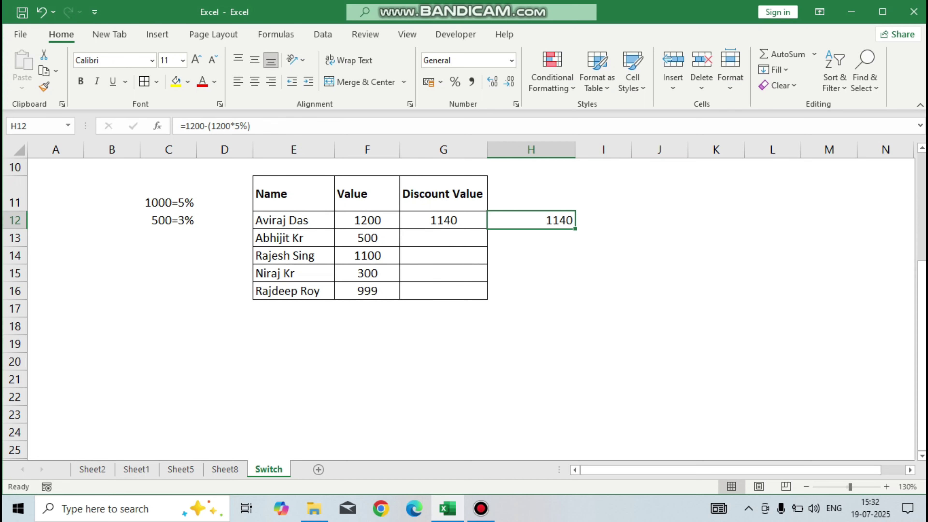
Step: Fill the Discount Value formula from G12 down to G16
click(471, 219)
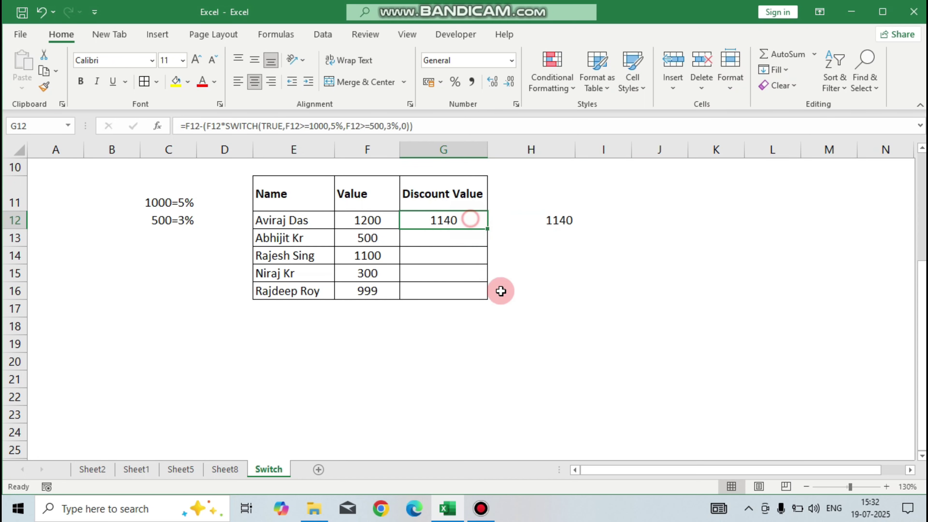
double_click(489, 229)
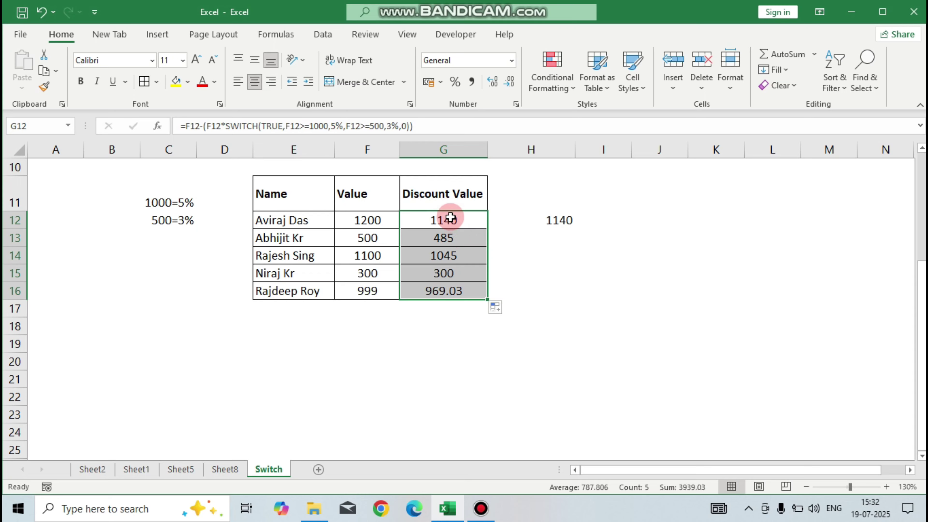
click(536, 261)
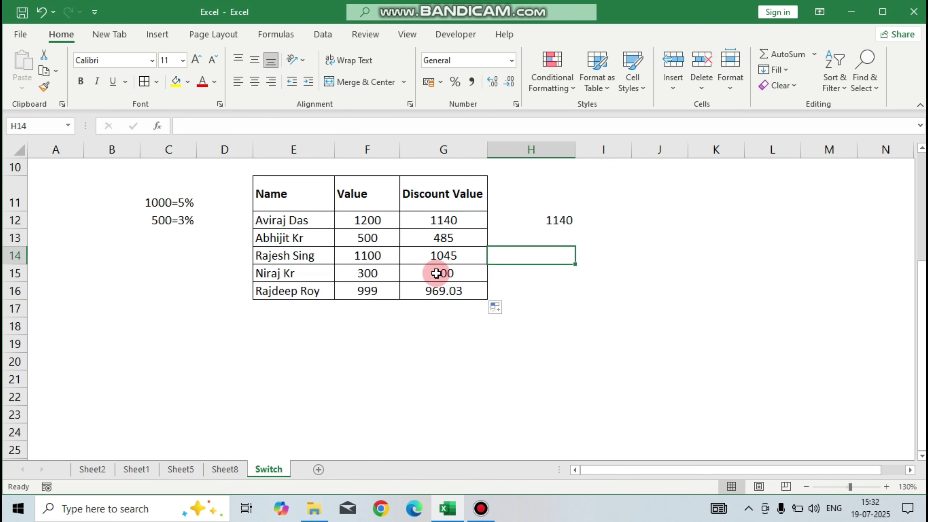